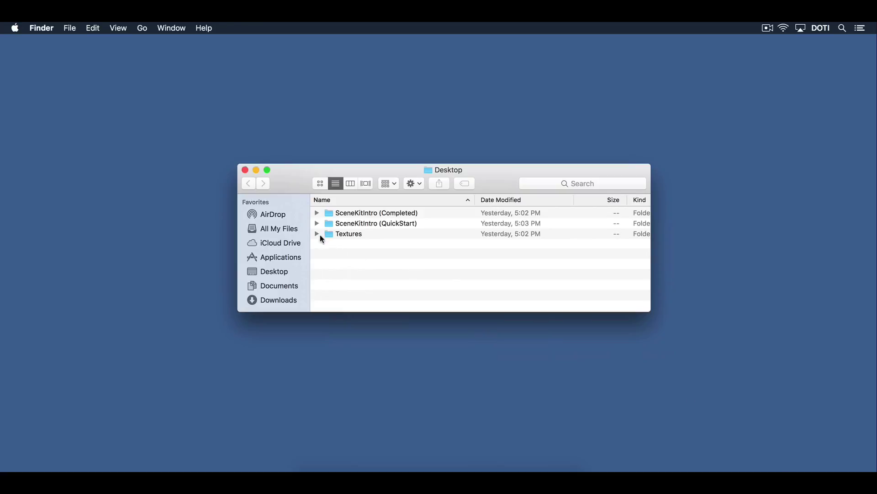
Step: Expand the SceneKitIntro (QuickStart) folder to reveal SceneKitIntro and SceneKitIntro.xcodeproj
left_click(316, 224)
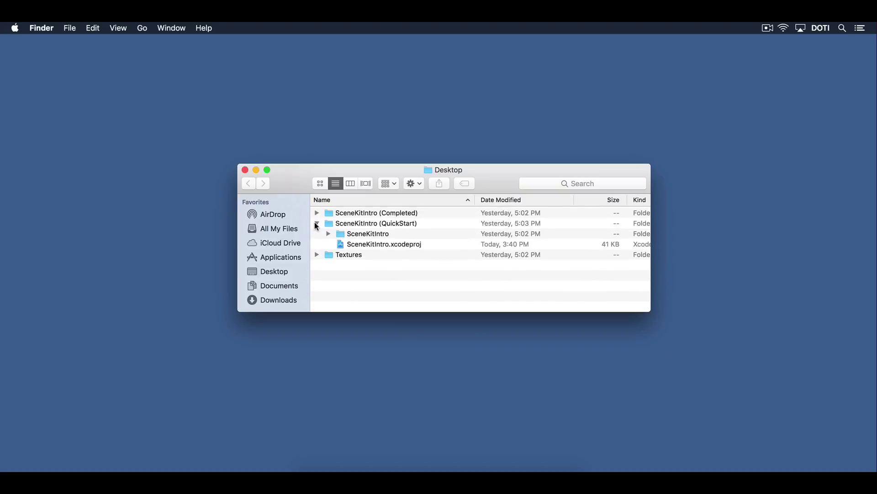
Step: Launch SceneKitIntro.xcodeproj from the QuickStart folder so it opens in Xcode
left_click(402, 247)
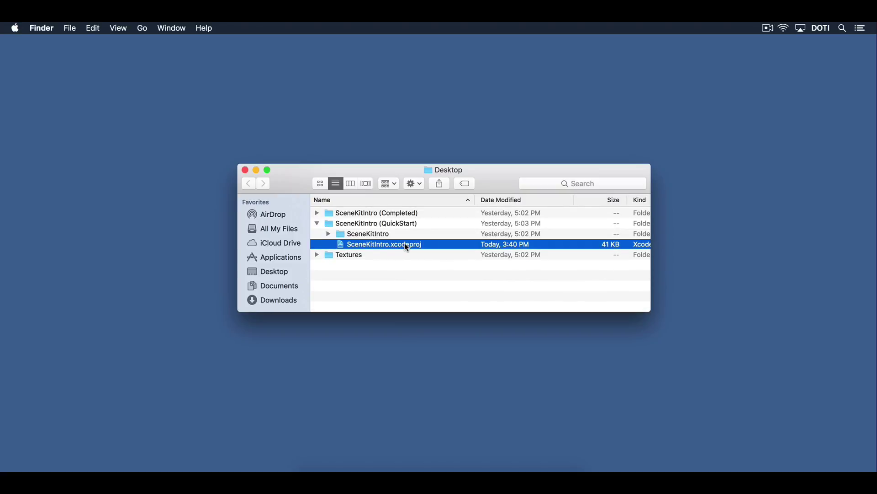
double_click(405, 243)
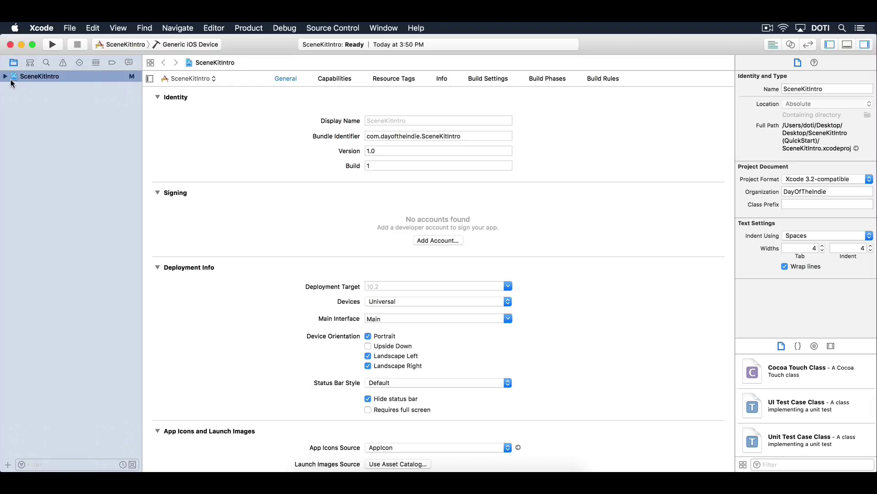
Step: Expand the SceneKitIntro project and group and open GameViewController.swift
left_click(5, 76)
left_click(12, 87)
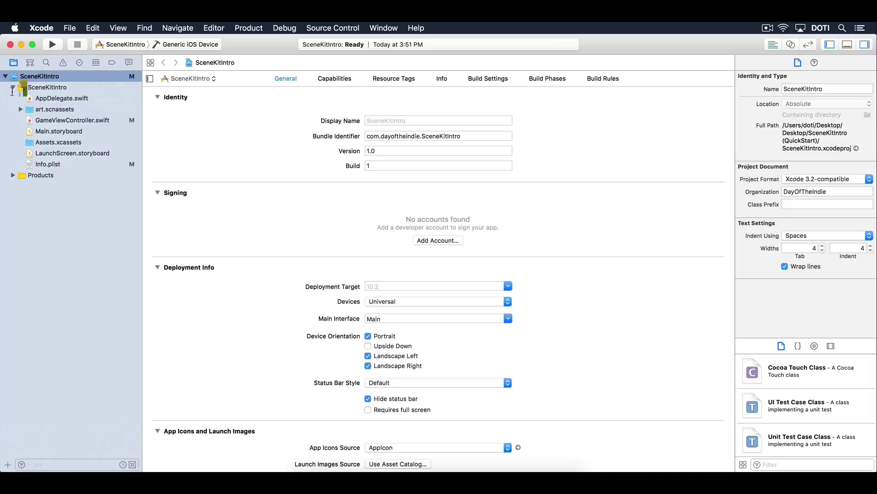
left_click(45, 121)
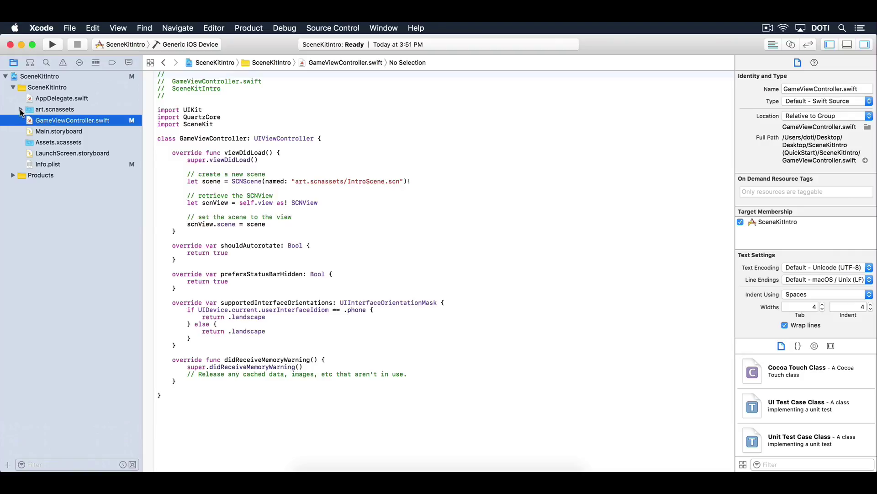
Step: Expand art.scnassets and its Scenes folder to show IntroScene.scn, then return to Finder
left_click(21, 109)
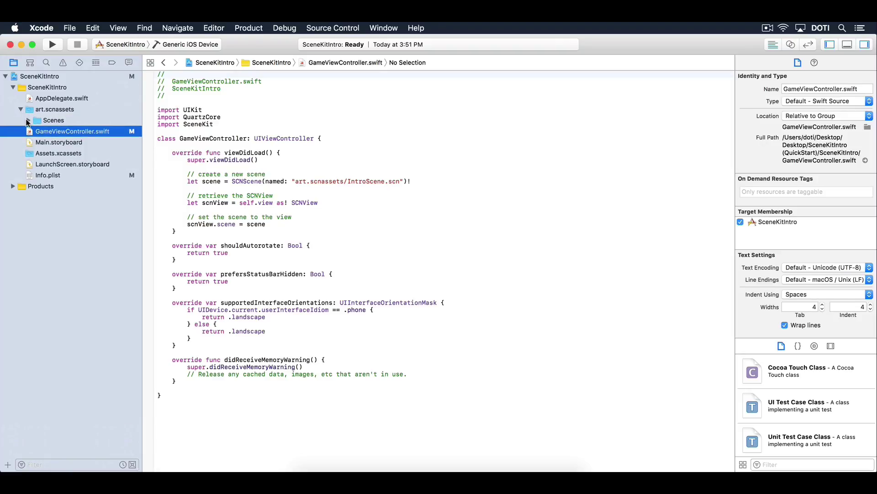
left_click(27, 121)
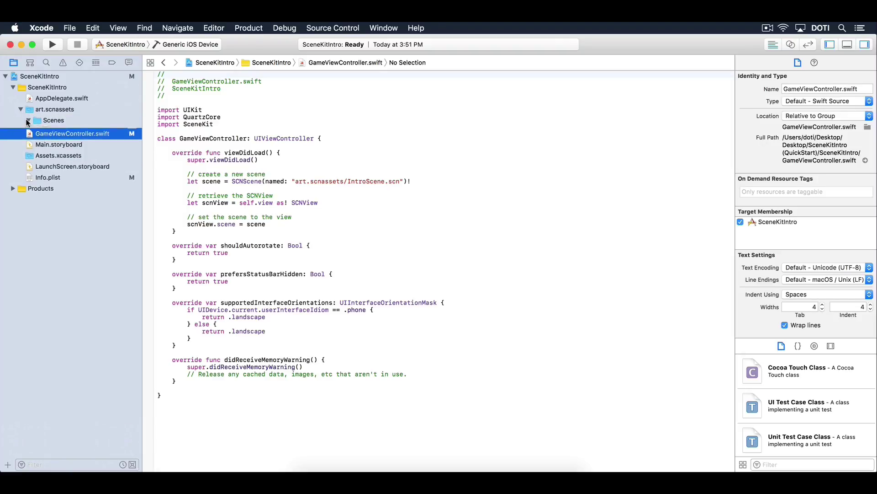
left_click(49, 121)
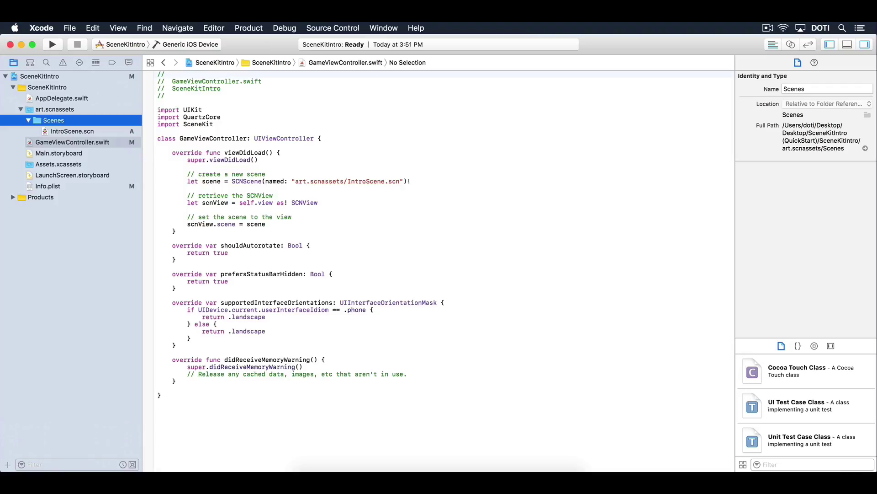
key("super+Tab")
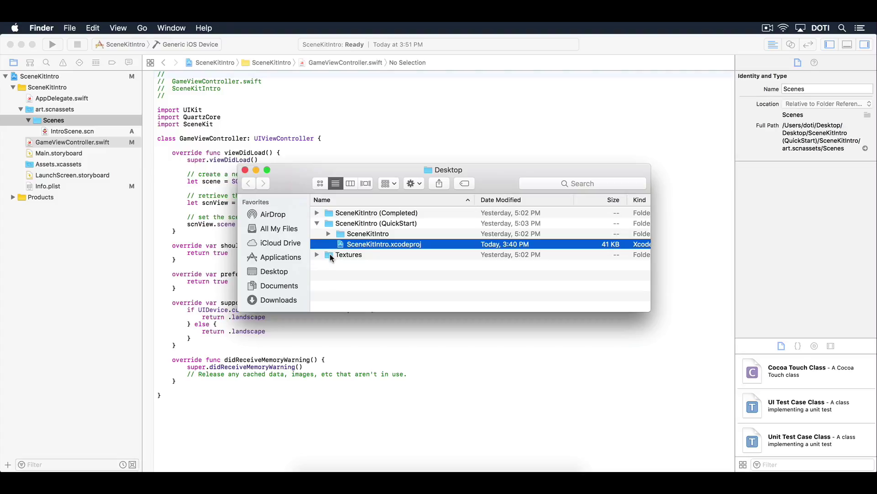
Step: Drop the Textures folder into art.scnassets, expand it, and open IntroScene.scn
left_click_drag(332, 258, 69, 119)
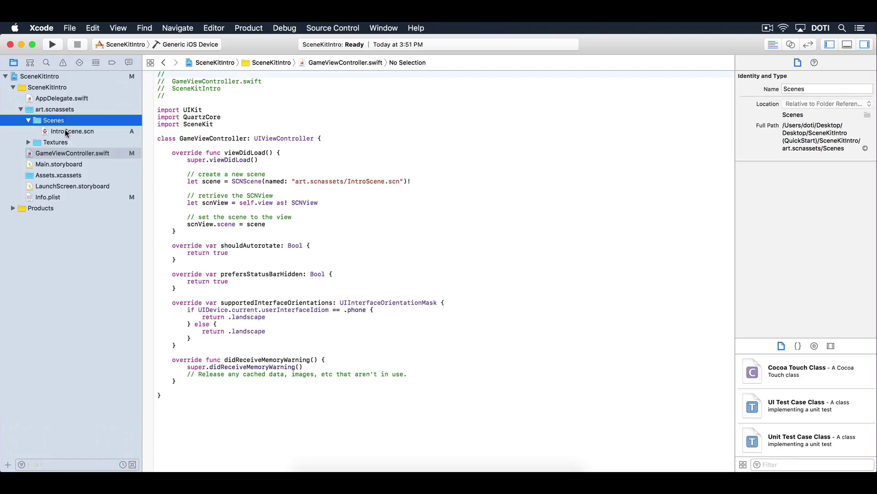
left_click(28, 142)
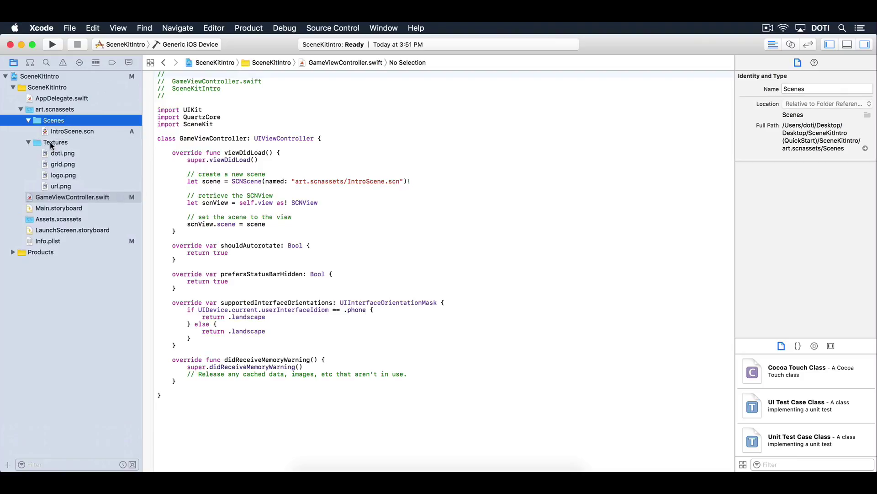
left_click(51, 144)
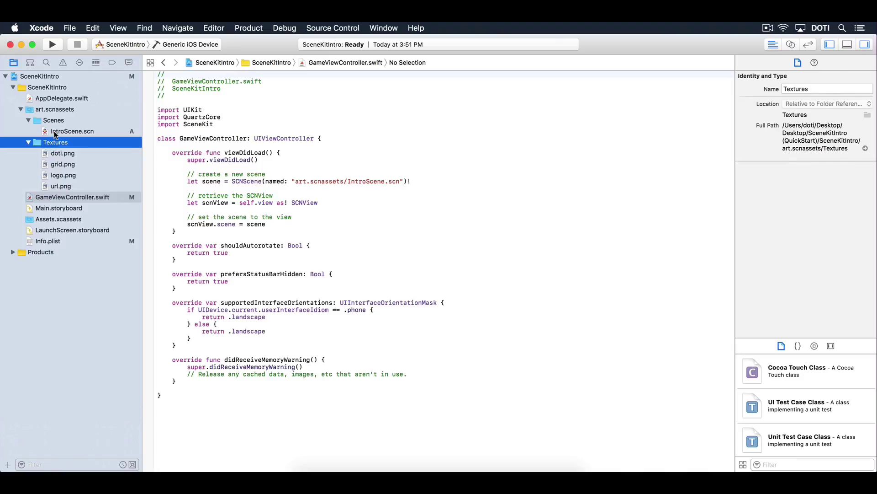
left_click(54, 131)
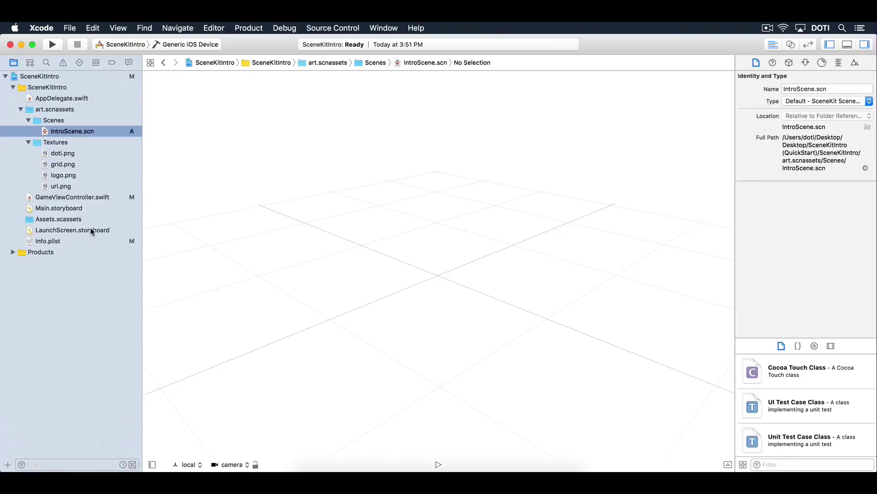
Step: Show and narrow the scene graph, then inspect the camera, camera_rig, lights and scene nodes
left_click(153, 464)
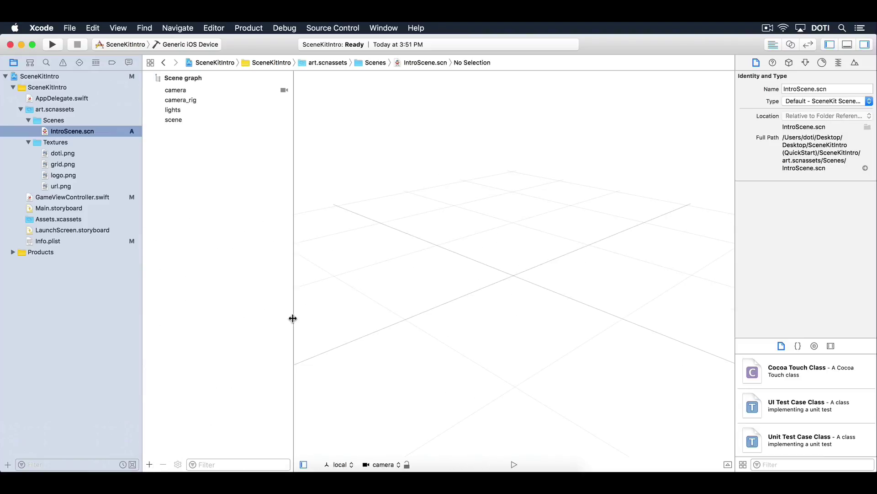
left_click_drag(291, 318, 214, 317)
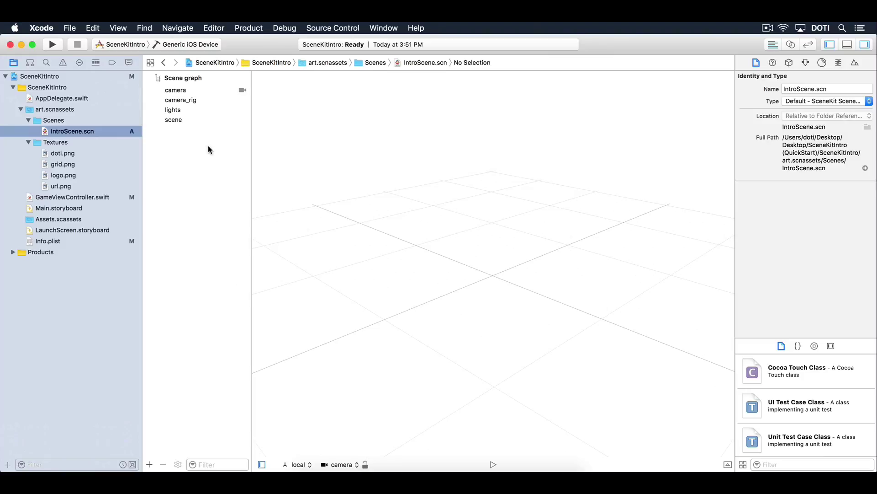
left_click(185, 91)
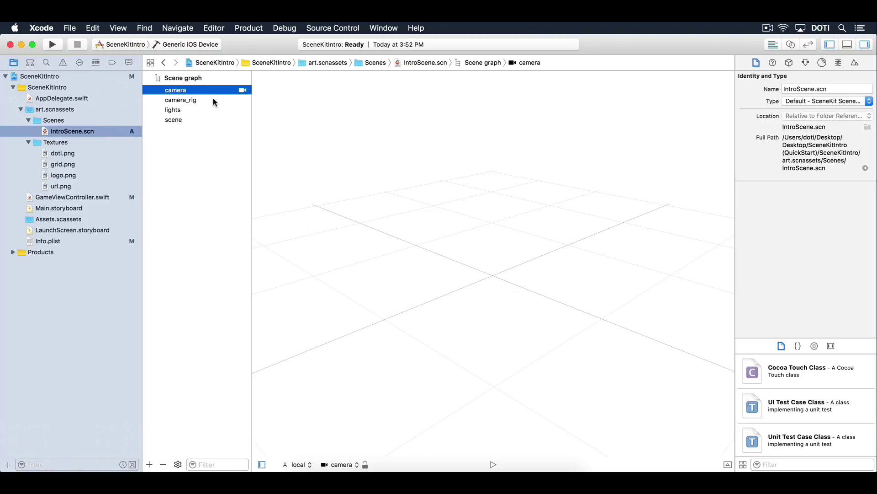
left_click(213, 100)
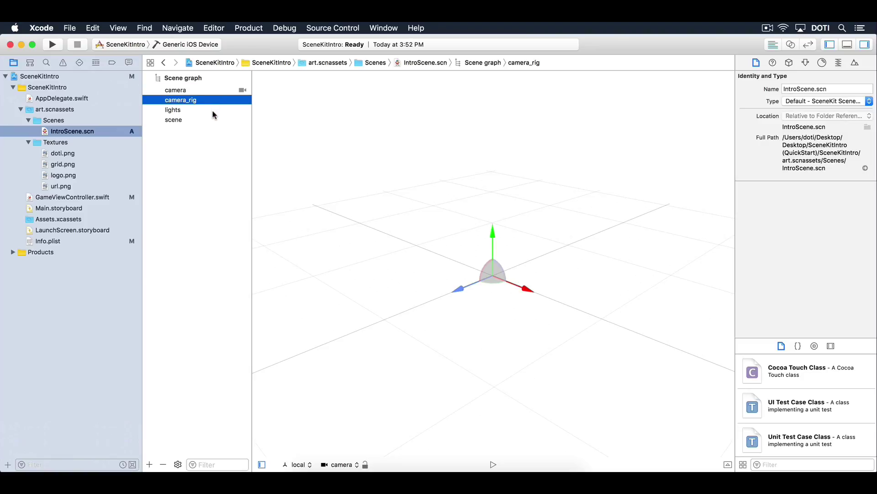
left_click(213, 111)
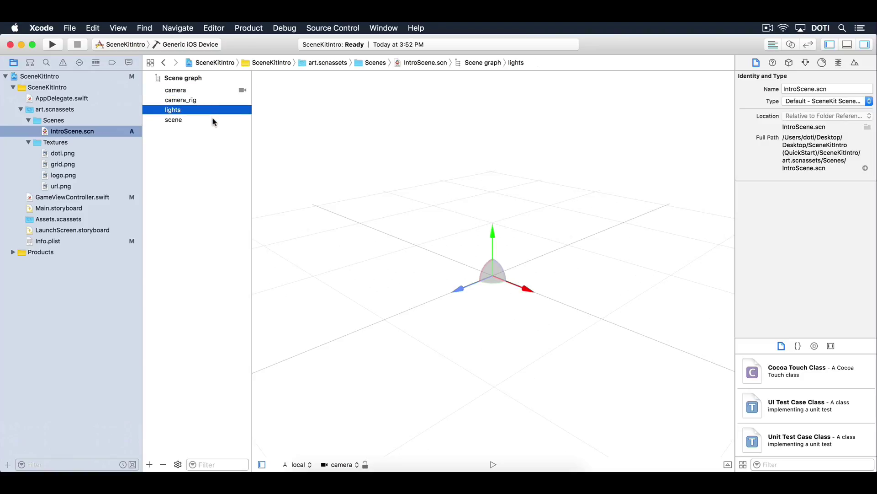
left_click(213, 121)
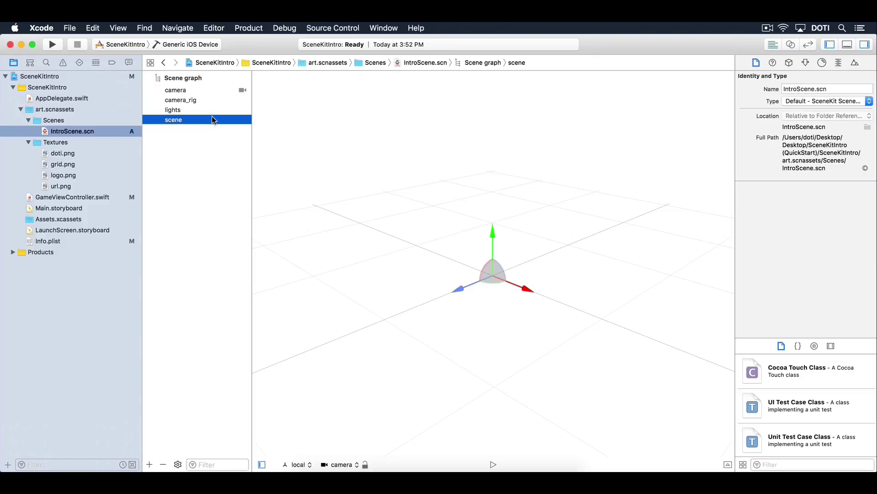
left_click(210, 90)
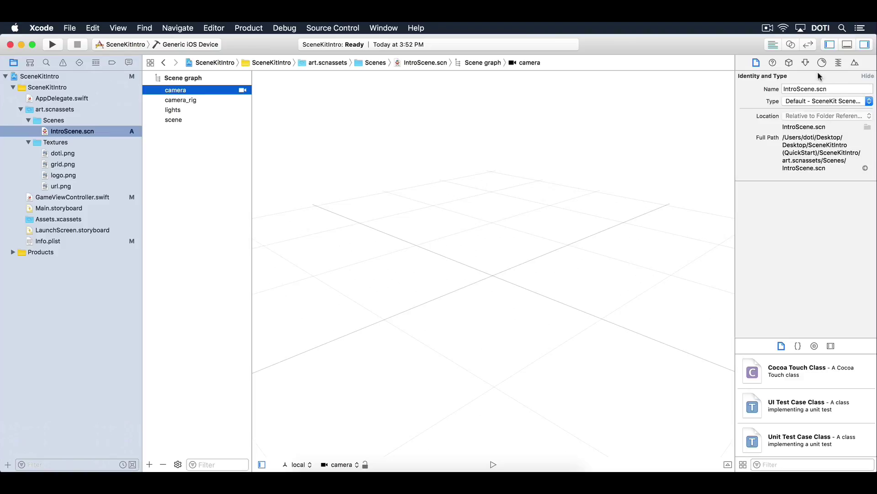
Step: Set the camera's position to 0, 1.5, 5 in the Node inspector
left_click(789, 64)
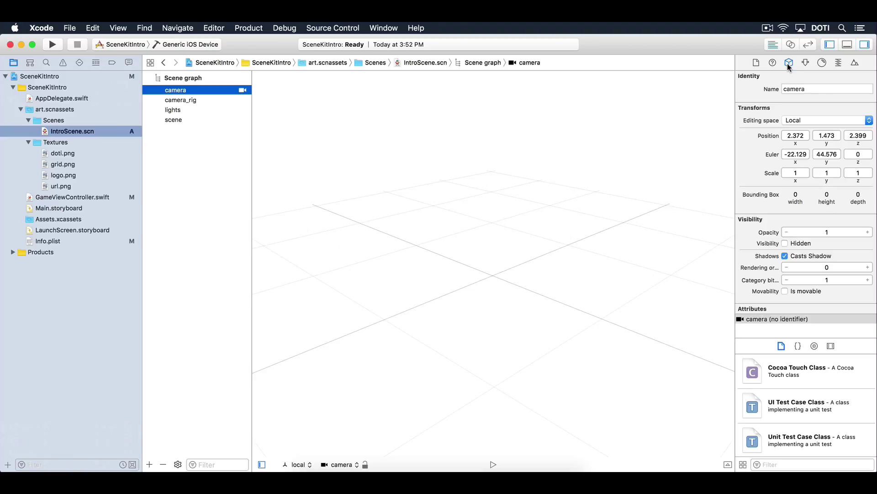
left_click(793, 137)
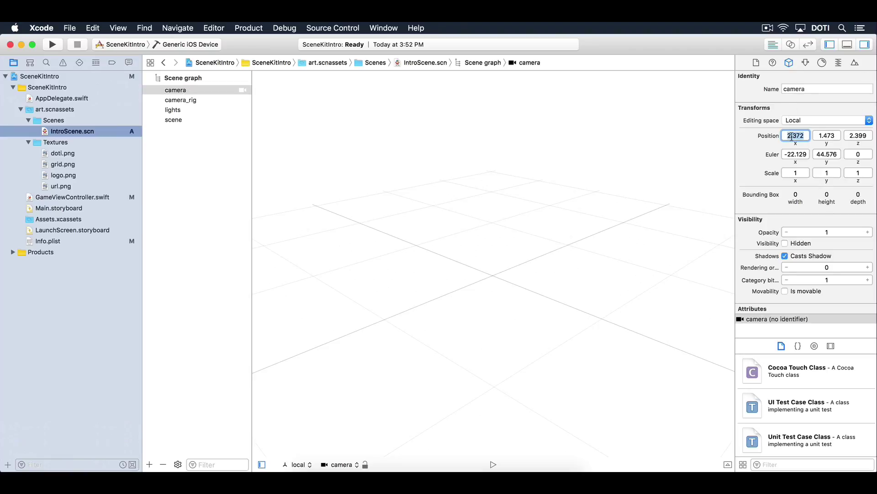
type("0")
left_click(824, 136)
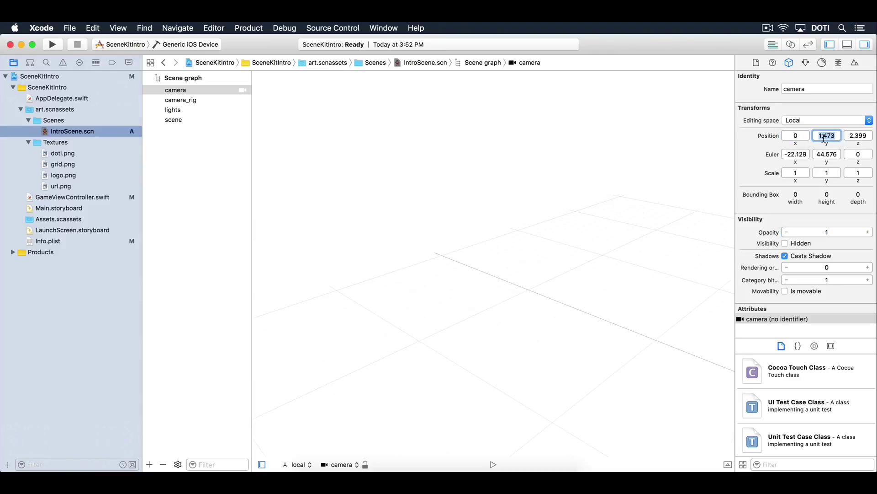
type("1.5")
left_click(857, 134)
type("5")
key("Return")
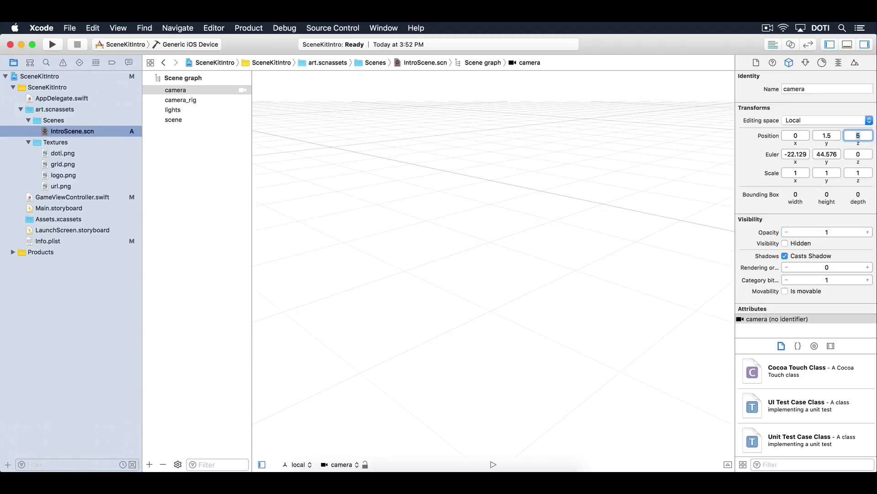
Step: Give the camera an Euler rotation of -5, 0, 0
left_click(796, 154)
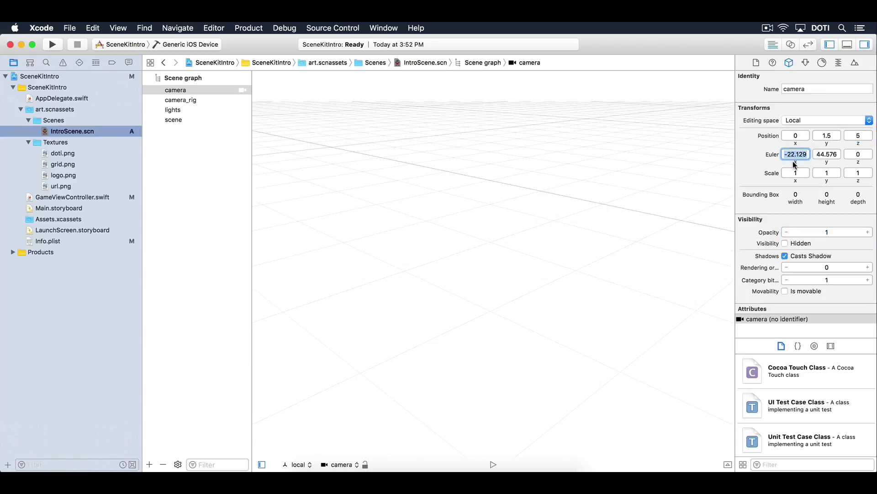
type("-5")
left_click(824, 154)
type("0")
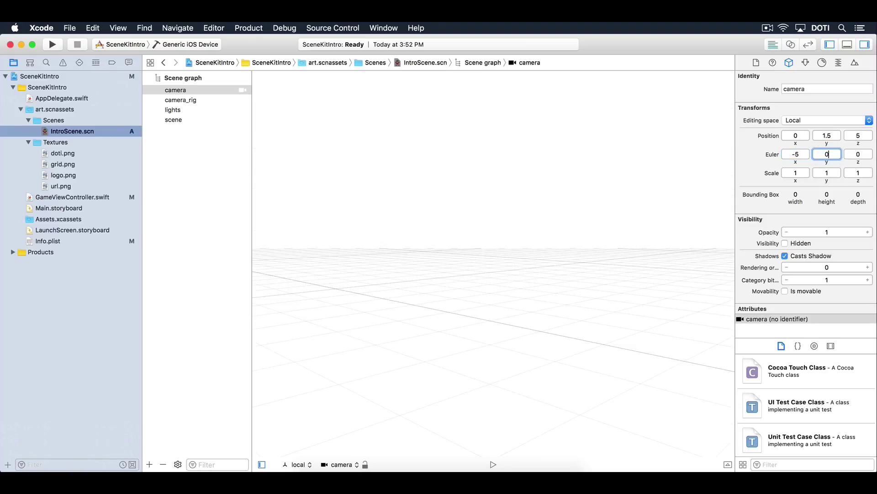
key("Return")
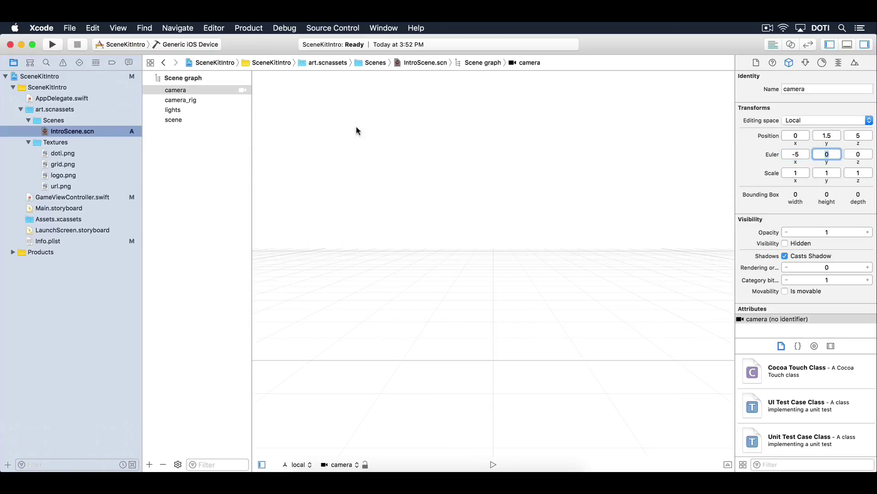
left_click(181, 94)
Step: Nest the camera under camera_rig and expand the rig to show it
left_click_drag(181, 94, 179, 100)
left_click(182, 93)
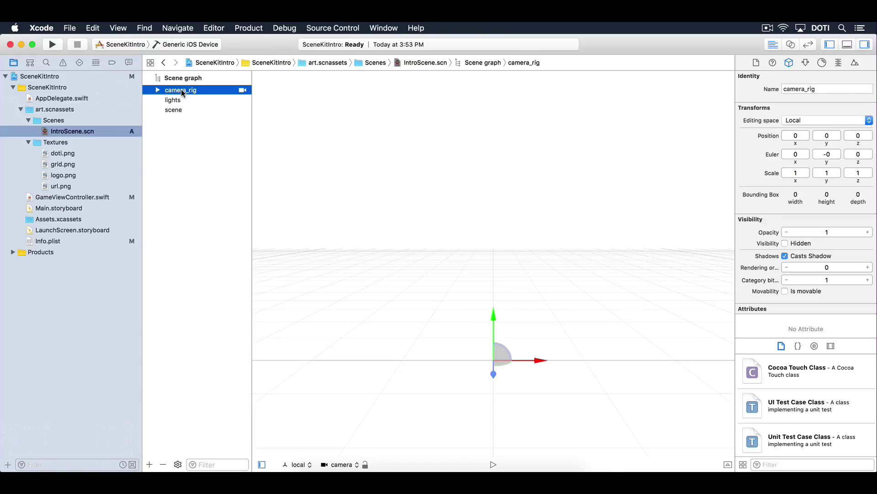
left_click(159, 91)
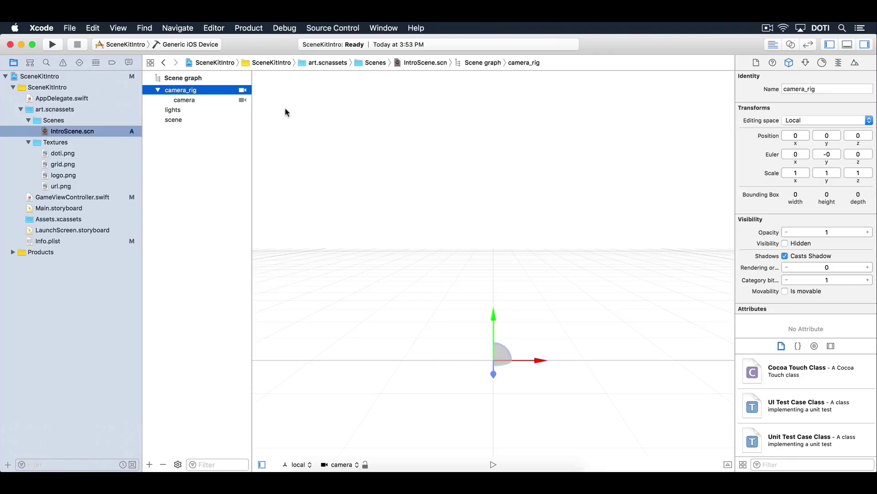
Step: Set camera_rig's Euler y rotation to 15
double_click(826, 155)
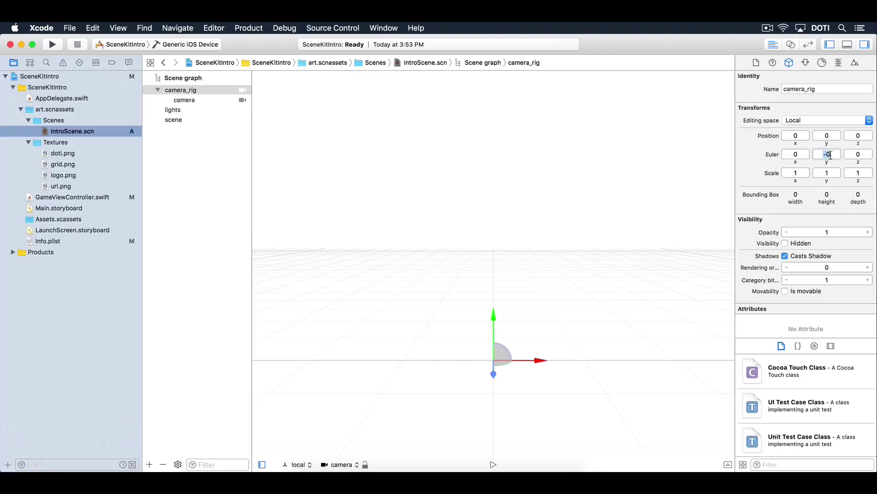
type("15")
key("Return")
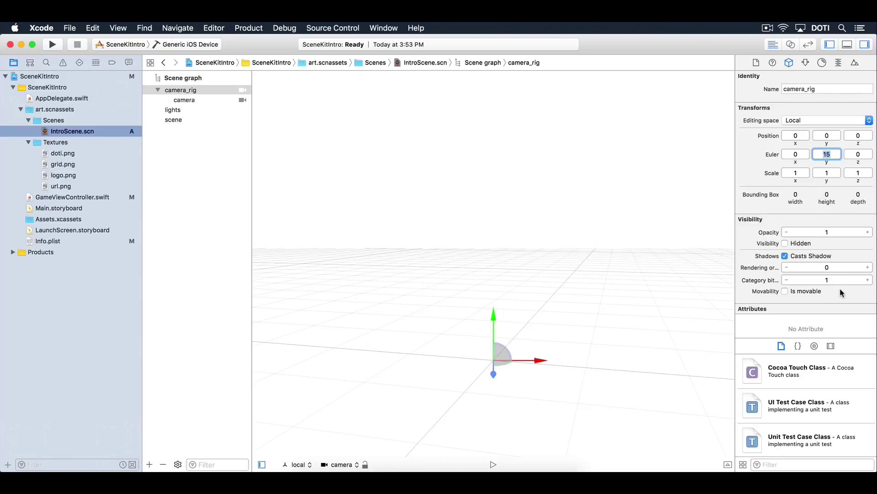
Step: Add a Floor from the Object library and move it under the scene node
left_click(814, 346)
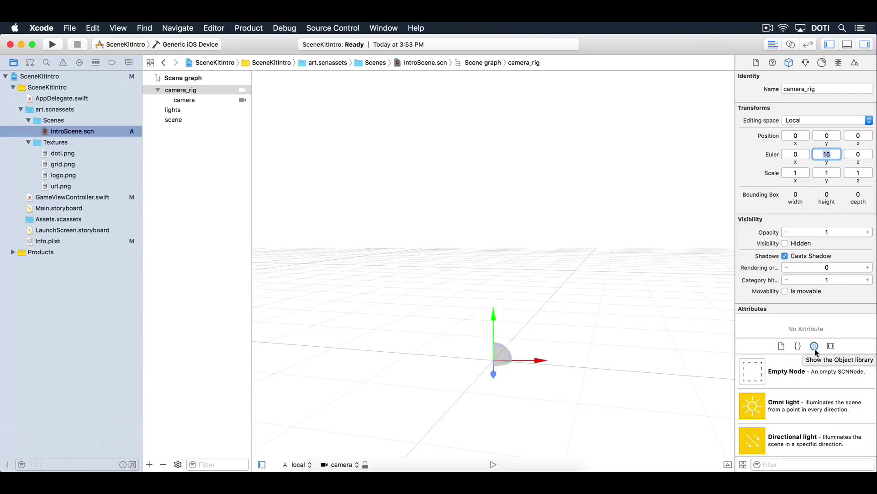
left_click(815, 465)
type("floor")
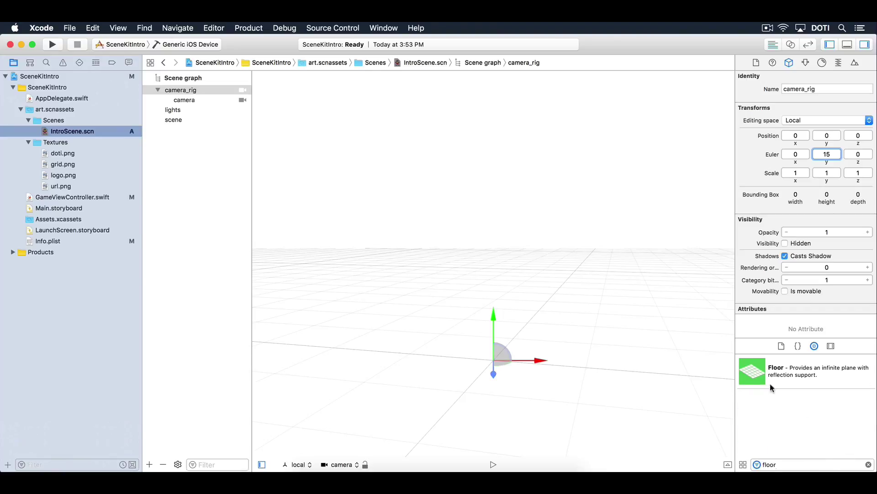
left_click_drag(754, 377, 494, 361)
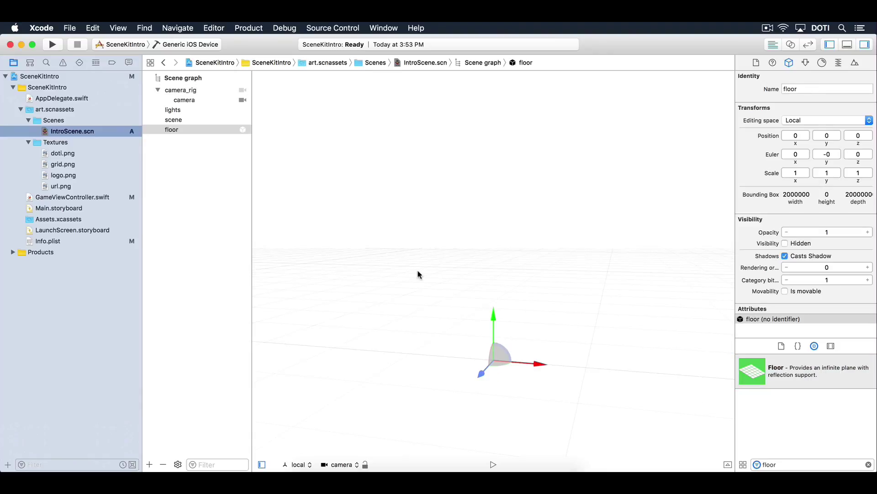
left_click_drag(167, 129, 176, 124)
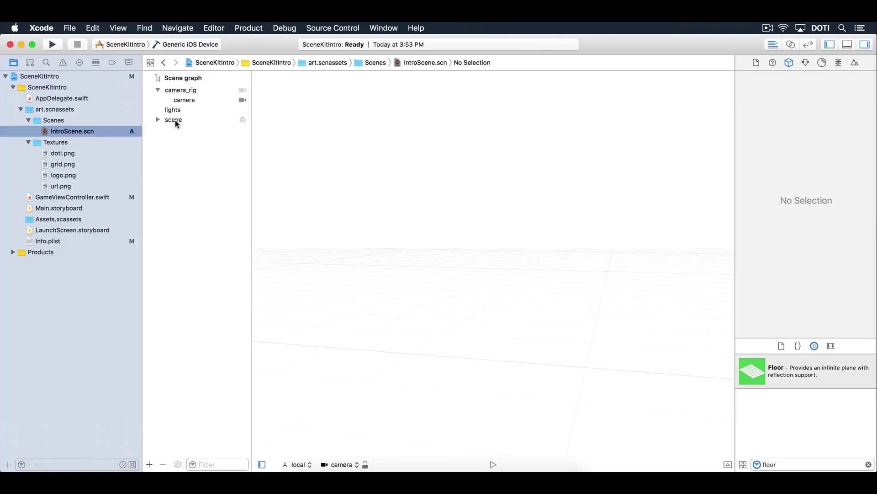
left_click(158, 120)
left_click(181, 130)
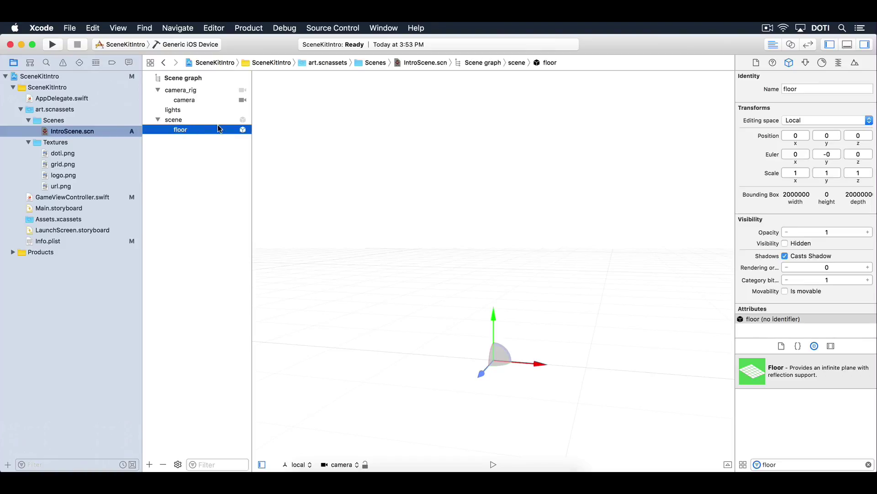
left_click(806, 63)
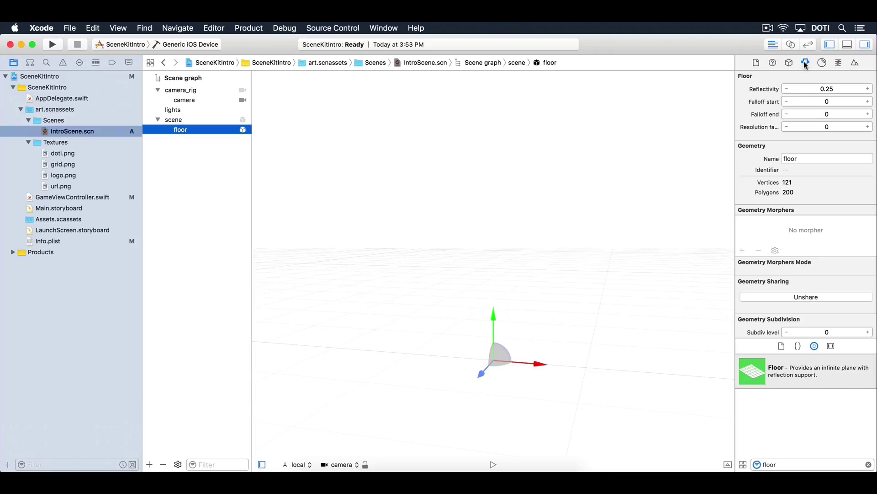
Step: Change the floor's Reflectivity value to 0.5
double_click(835, 89)
type("0.5")
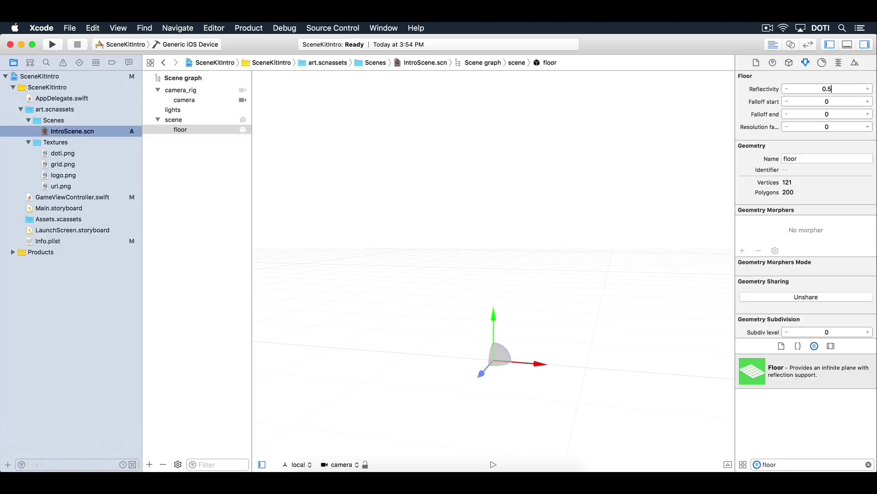
key("Tab")
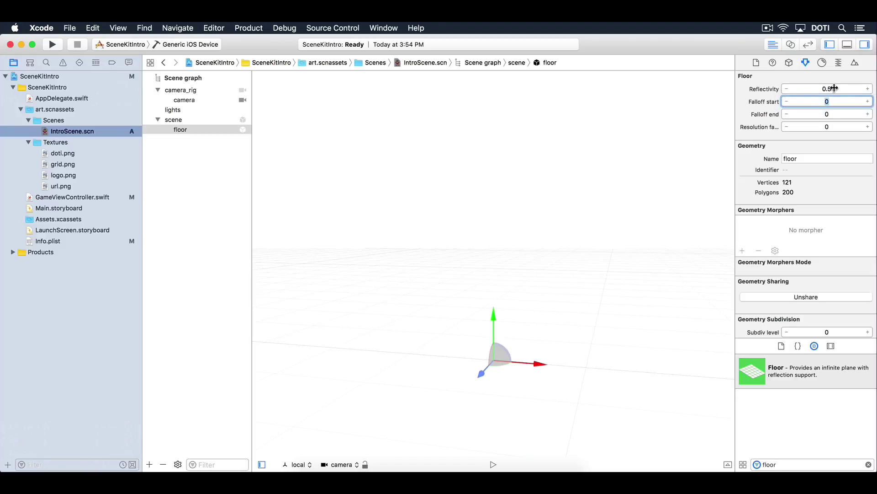
Step: Use grid.png as the floor's diffuse texture at 0.2 intensity
left_click(823, 63)
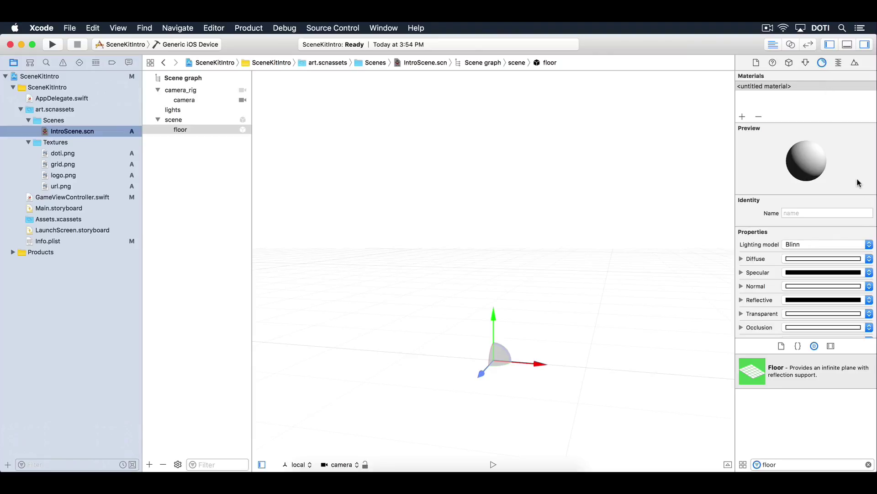
left_click(870, 259)
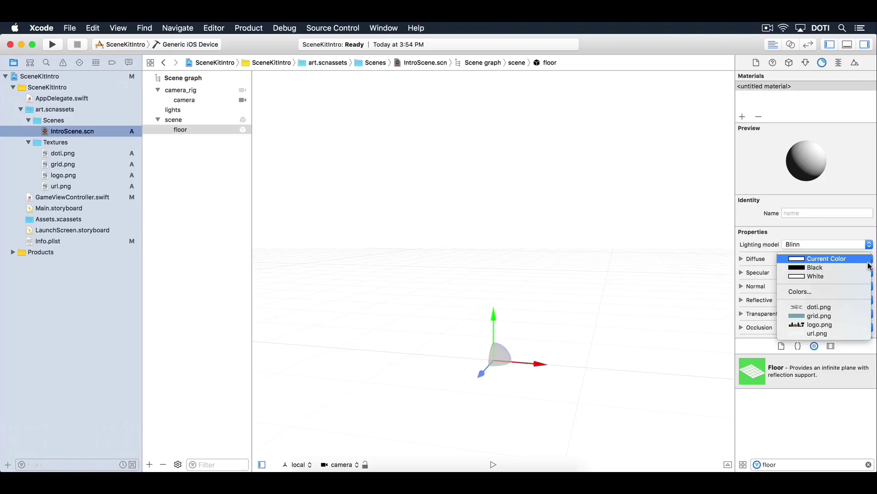
left_click(849, 316)
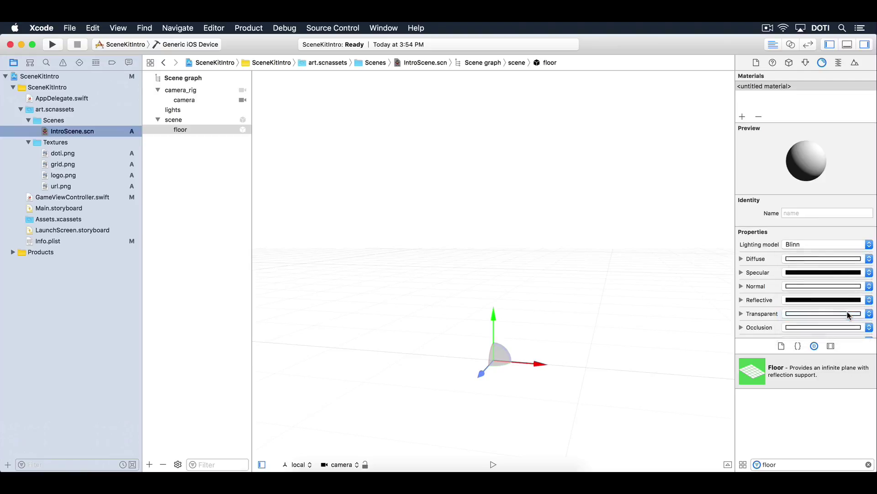
left_click(741, 259)
scroll(819, 294, "down", 5)
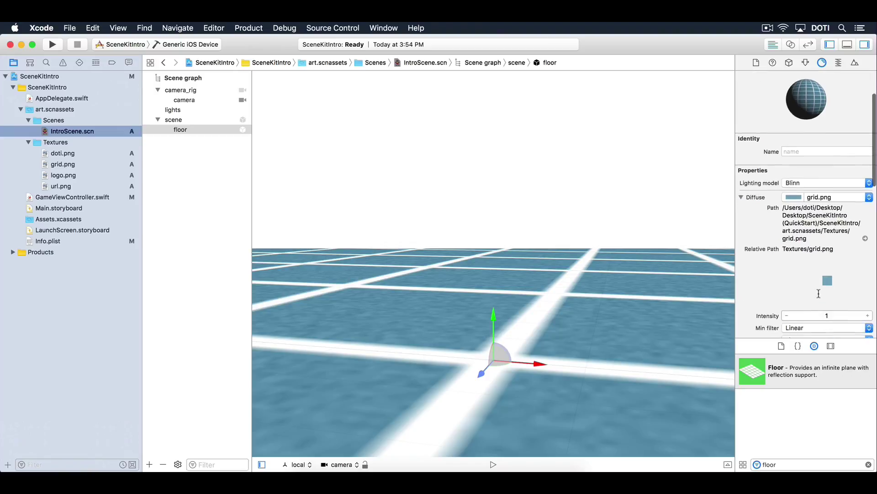
scroll(819, 293, "down", 3)
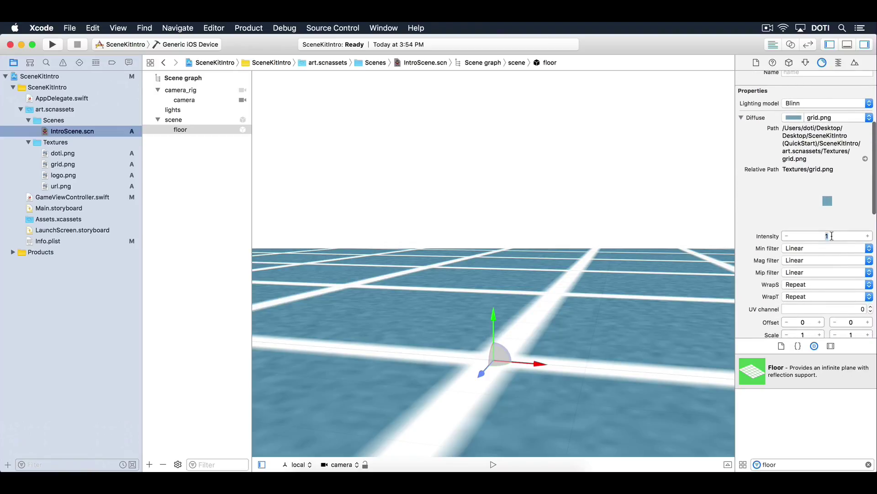
type("0.2")
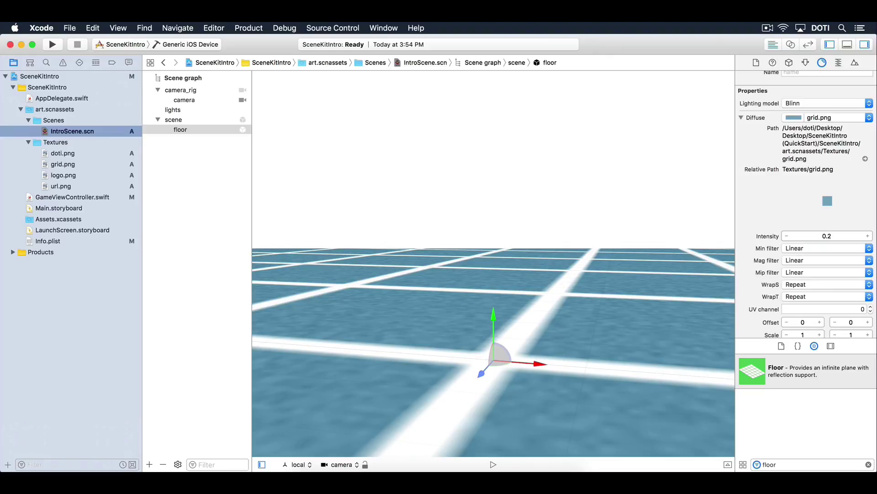
key("Tab")
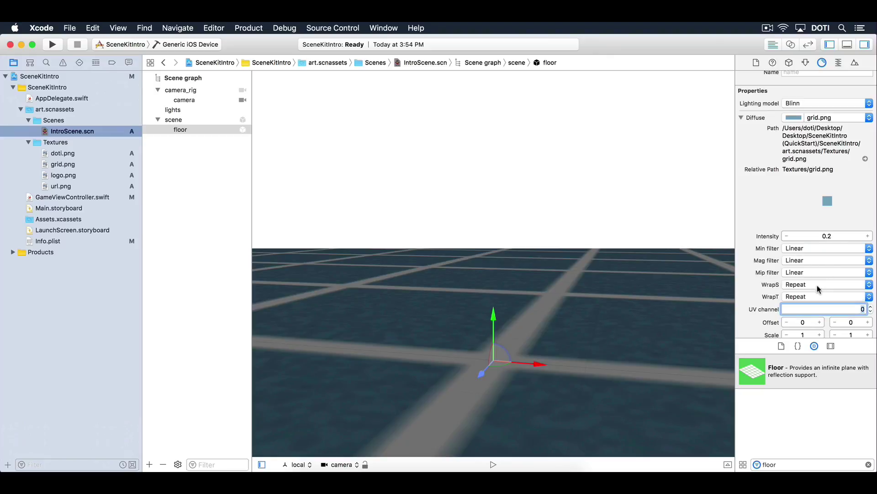
Step: Tile the grid texture with a scale of 20 × 20
scroll(817, 285, "down", 3)
double_click(805, 279)
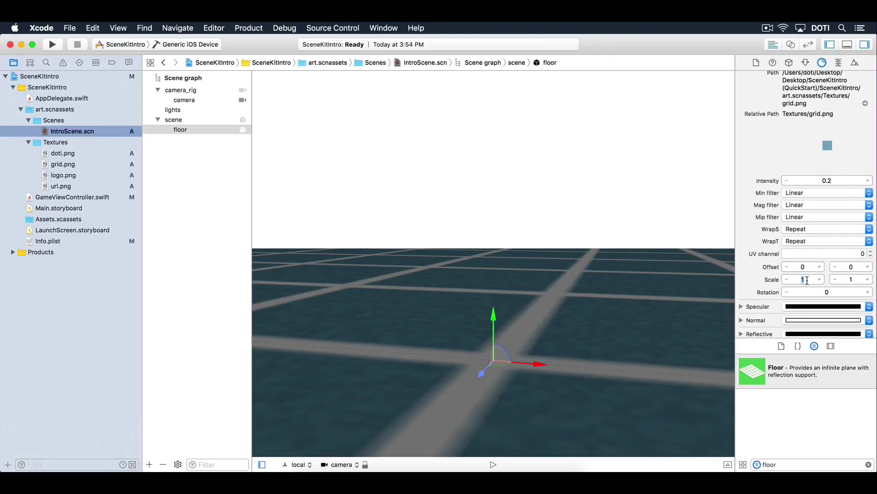
type("20")
key("Tab")
type("20")
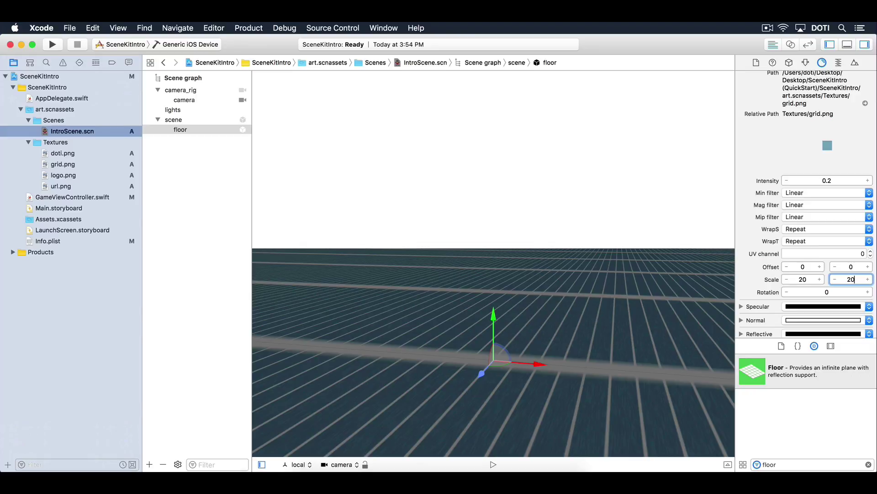
key("Tab")
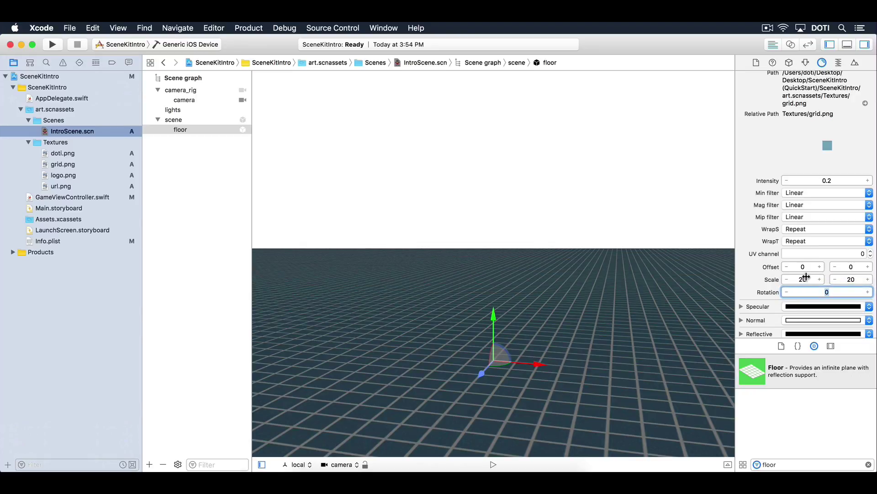
scroll(806, 280, "up", 5)
scroll(808, 277, "up", 2)
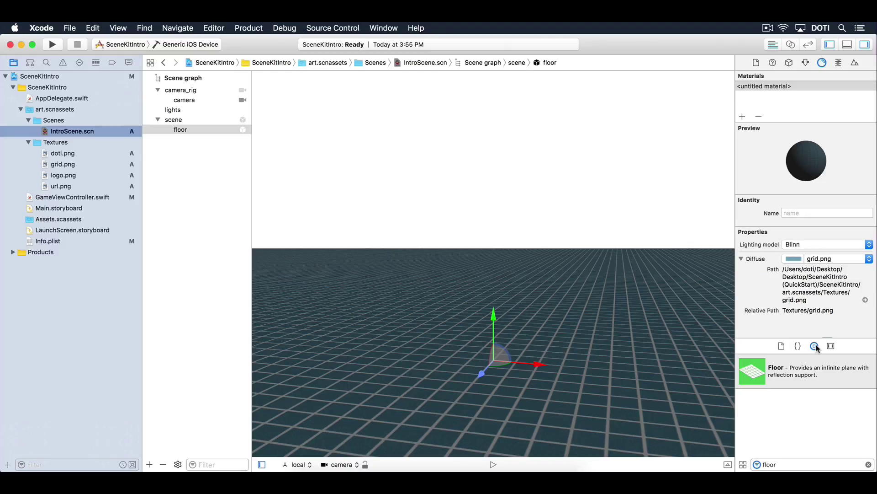
Step: Filter the Object library for 'plane' and add a Plane nested under scene, above floor
left_click(807, 461)
type("plane")
left_click(792, 370)
left_click_drag(791, 370, 484, 303)
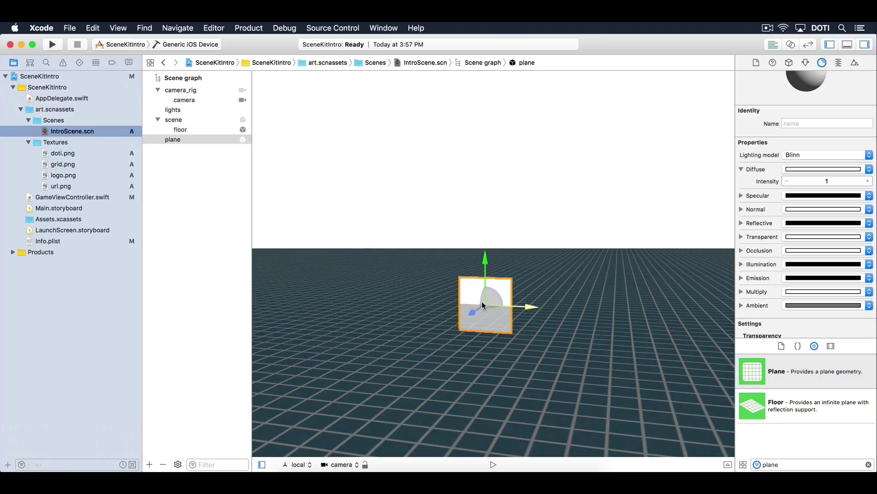
left_click_drag(171, 143, 175, 125)
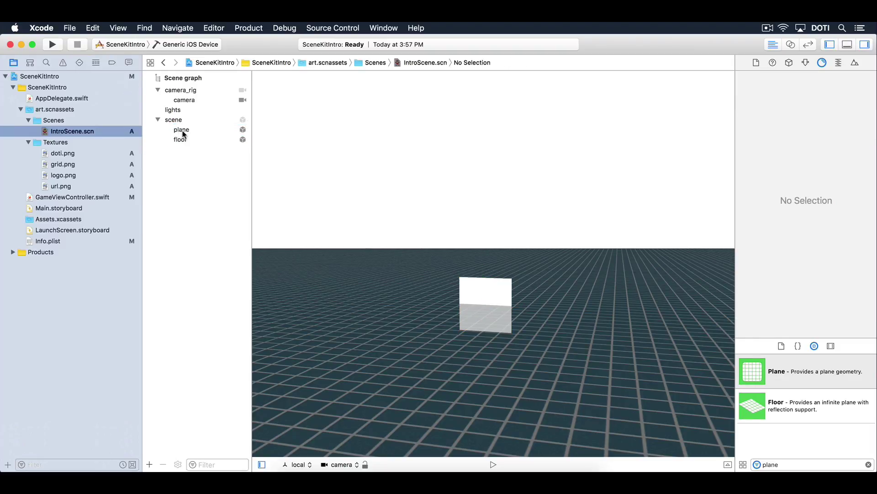
Step: Rename the new plane node to 'wall'
left_click(182, 130)
left_click(182, 130)
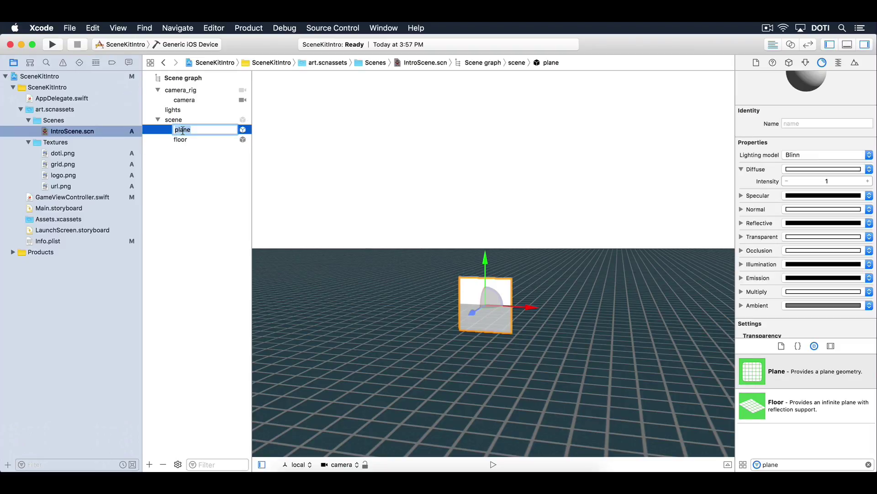
type("wall")
key("Return")
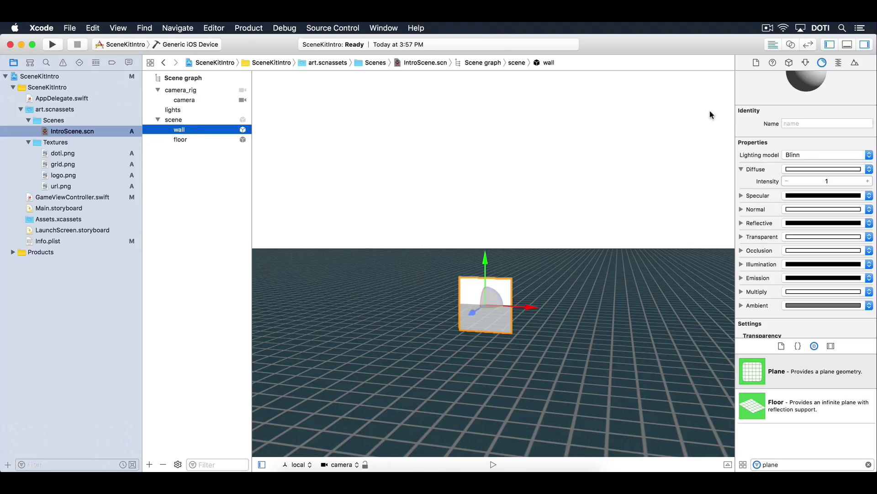
Step: Set the wall plane's size to width 20 and height 10
left_click(806, 63)
scroll(809, 91, "up", 2)
left_click(811, 87)
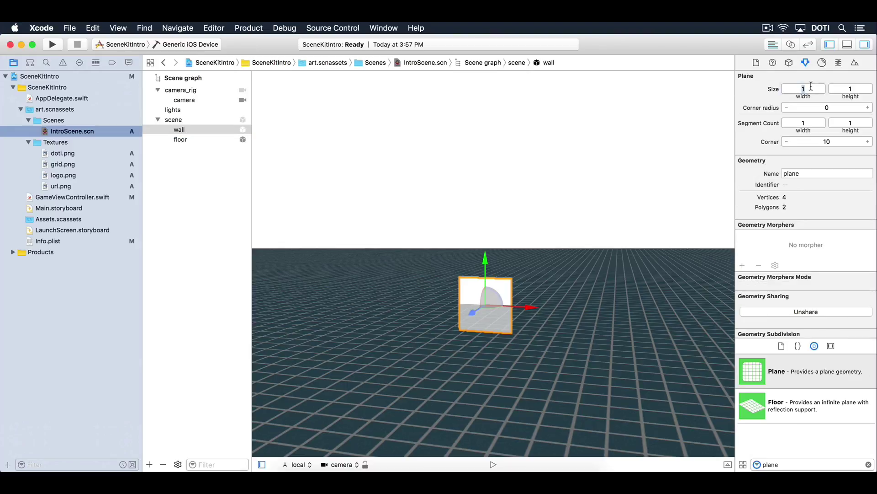
type("20")
left_click(857, 89)
type("10")
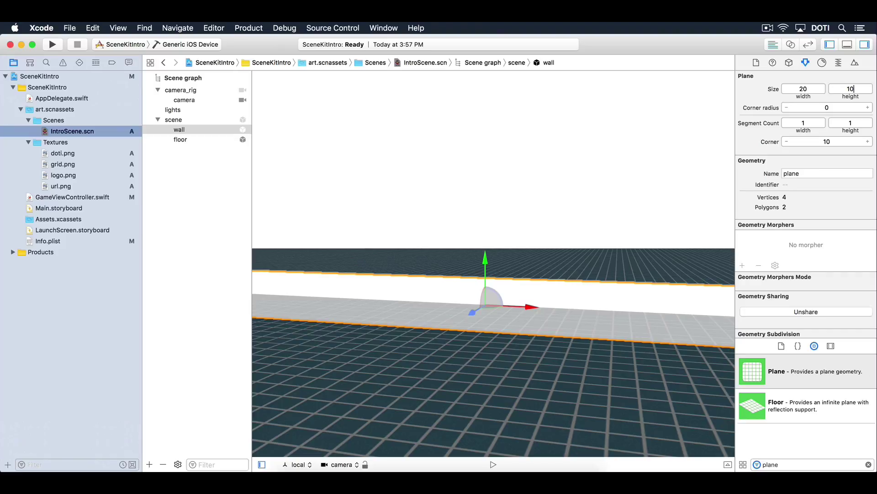
key("Return")
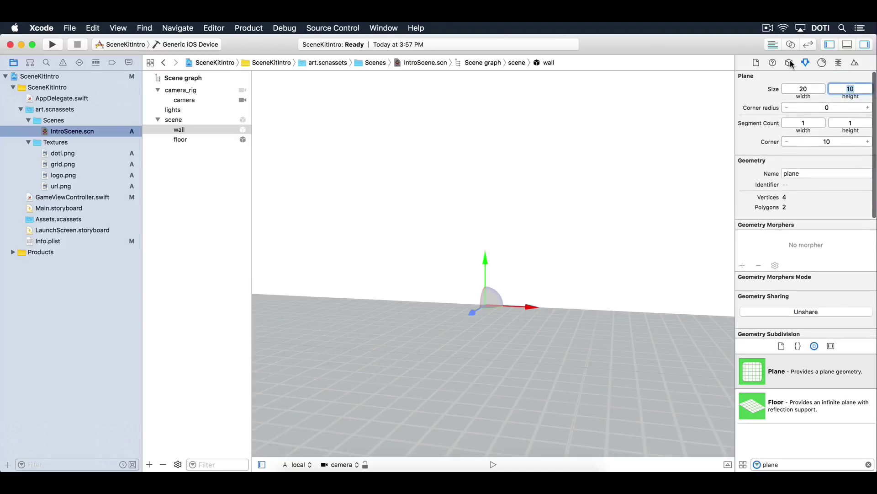
Step: Place the wall at position x 0, y 5, z -2
left_click(789, 63)
left_click(802, 134)
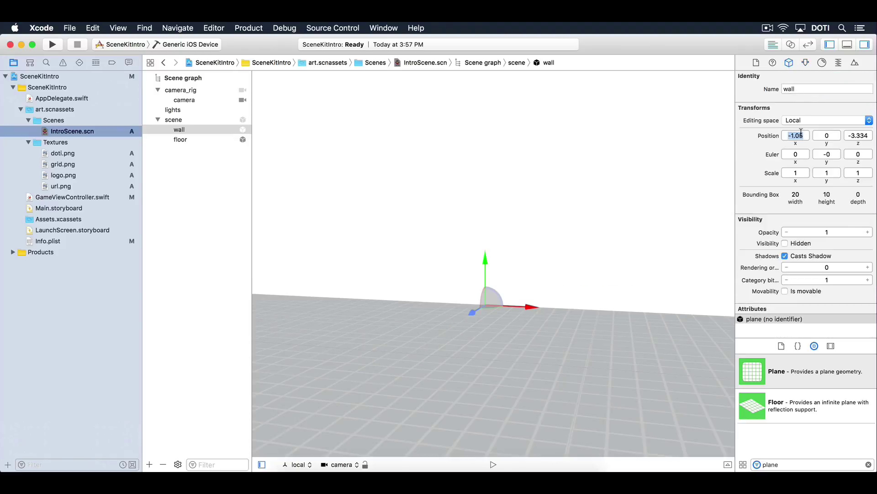
type("0")
key("Return")
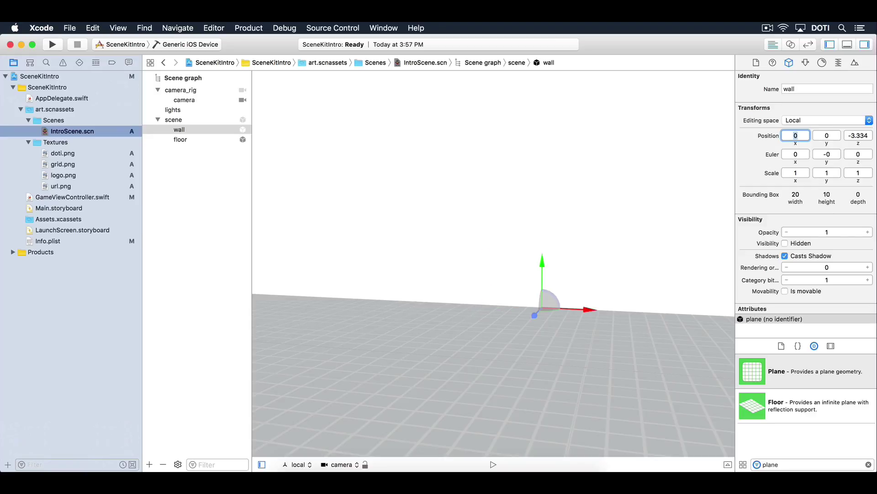
left_click(828, 134)
type("5")
key("Tab")
type("-2")
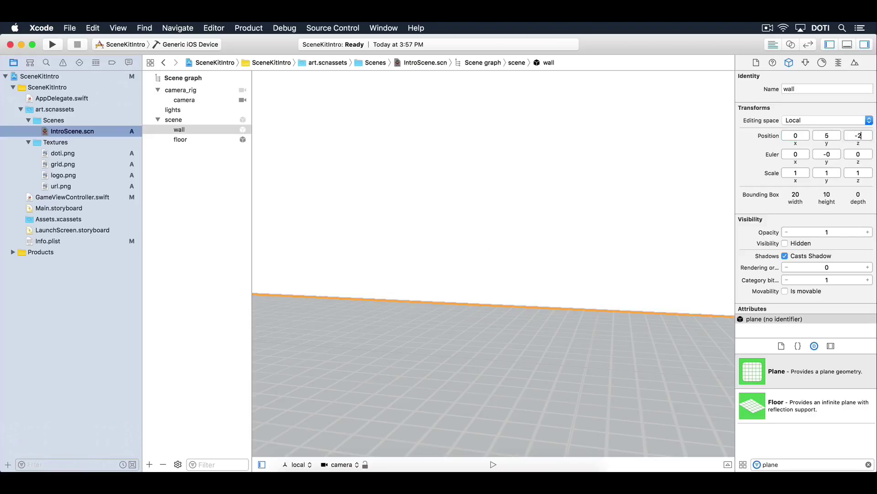
key("Return")
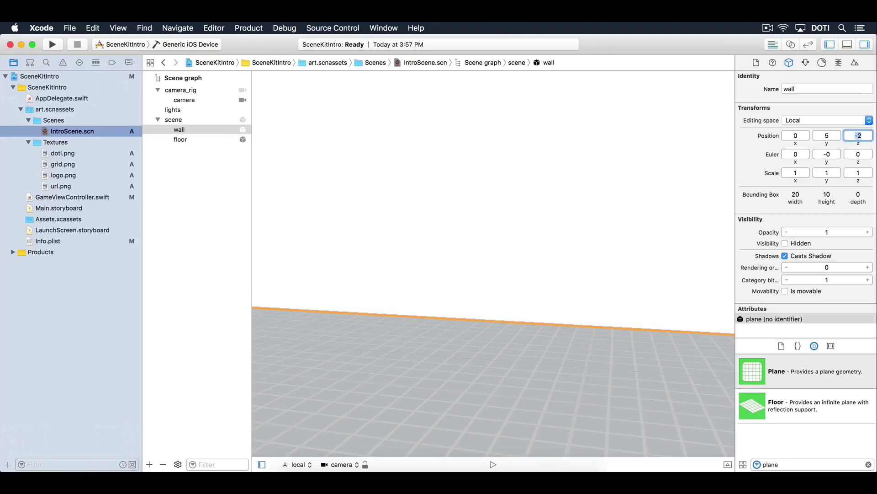
left_click(822, 63)
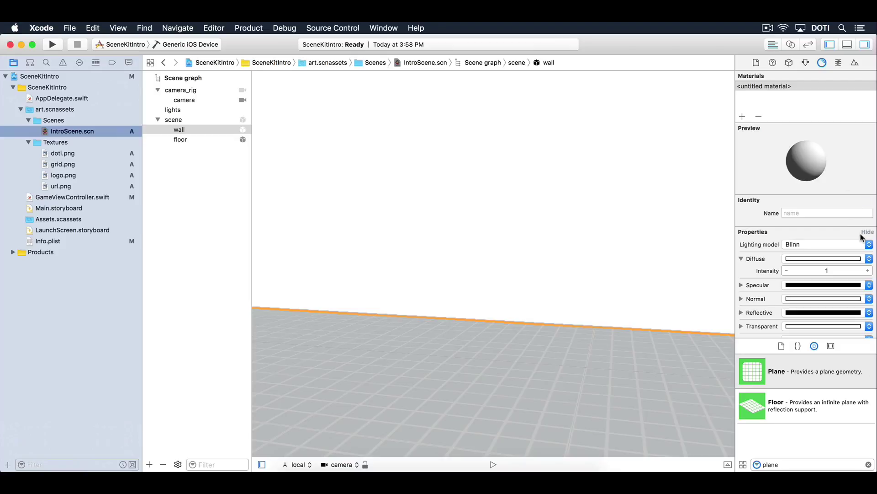
Step: Set the wall's diffuse to grid.png at intensity 0.2, with WrapS and WrapT set to Repeat
left_click(869, 259)
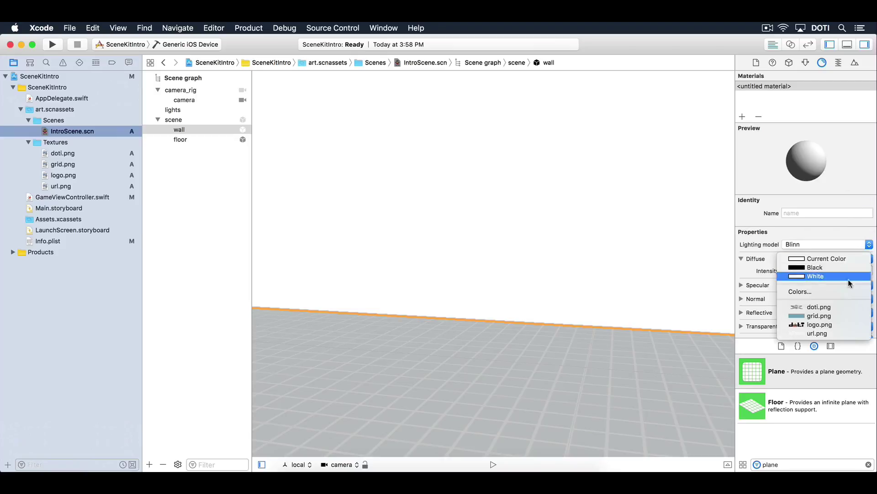
left_click(840, 315)
scroll(826, 298, "down", 5)
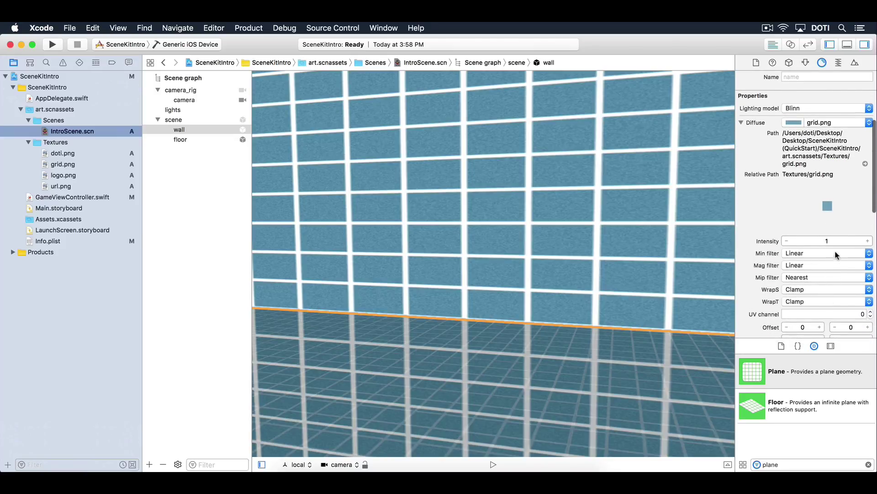
type("0.2")
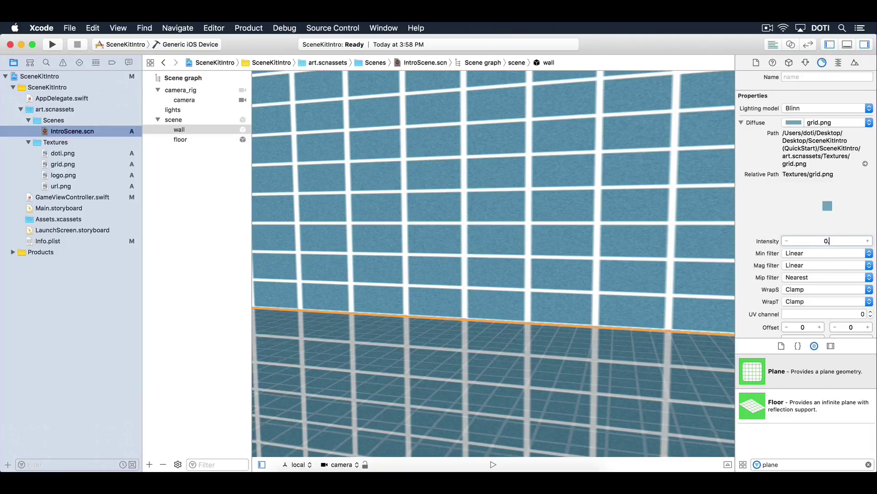
key("Return")
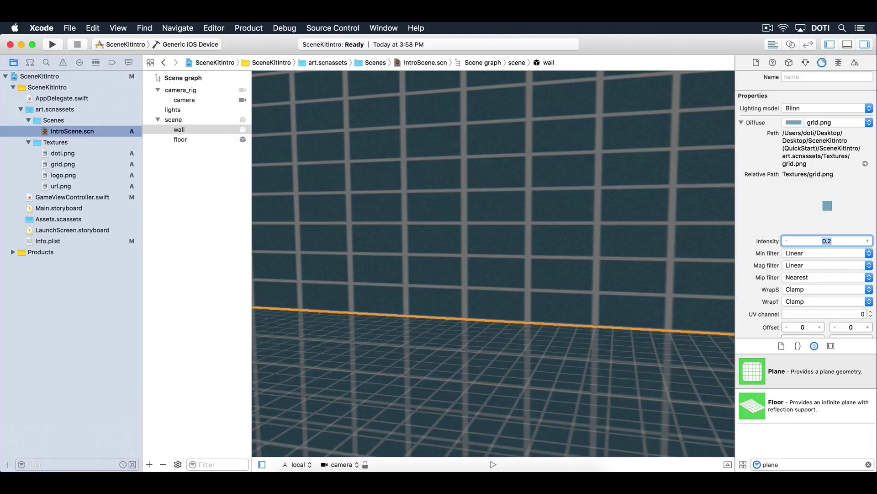
left_click(808, 290)
left_click(807, 295)
left_click(807, 300)
left_click(809, 307)
Step: Tile the wall's grid texture with scale 4 by 2
scroll(809, 302, "down", 5)
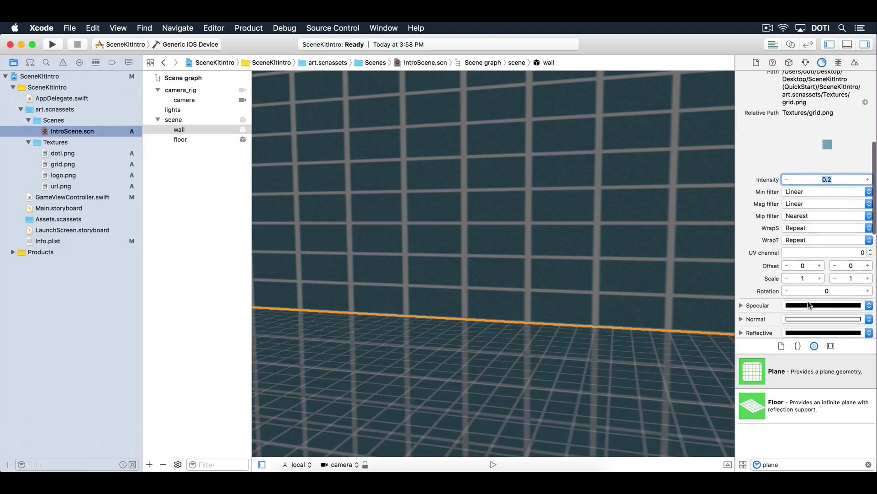
left_click(806, 251)
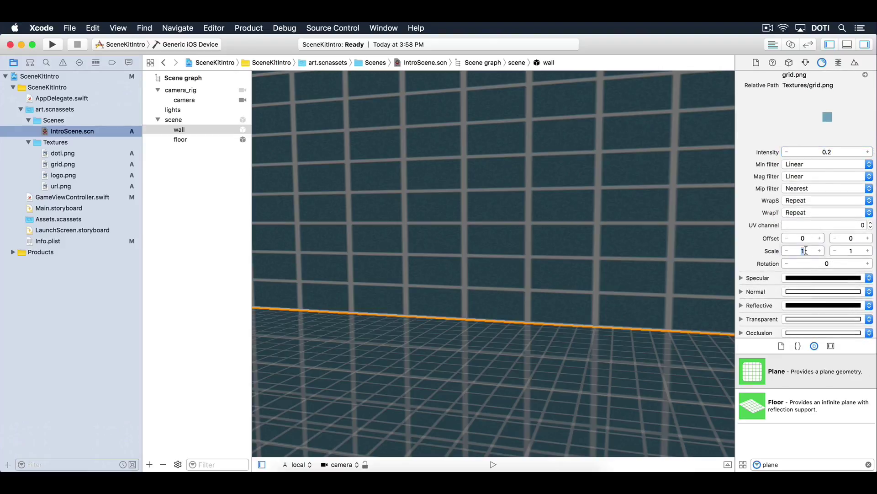
type("4")
left_click(851, 250)
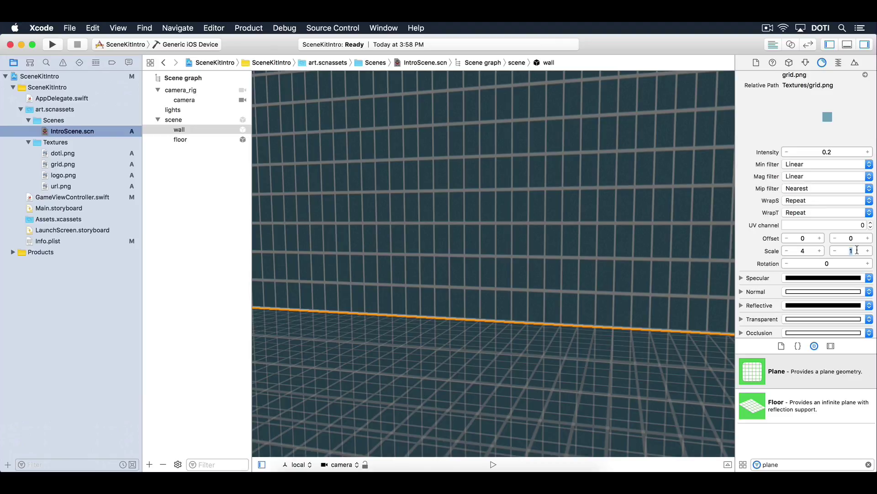
type("2")
key("Tab")
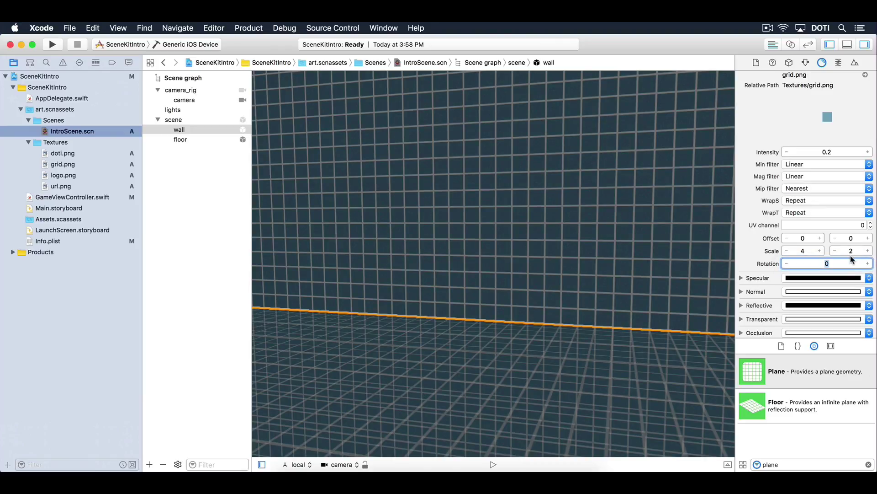
scroll(813, 193, "up", 2)
scroll(813, 193, "up", 5)
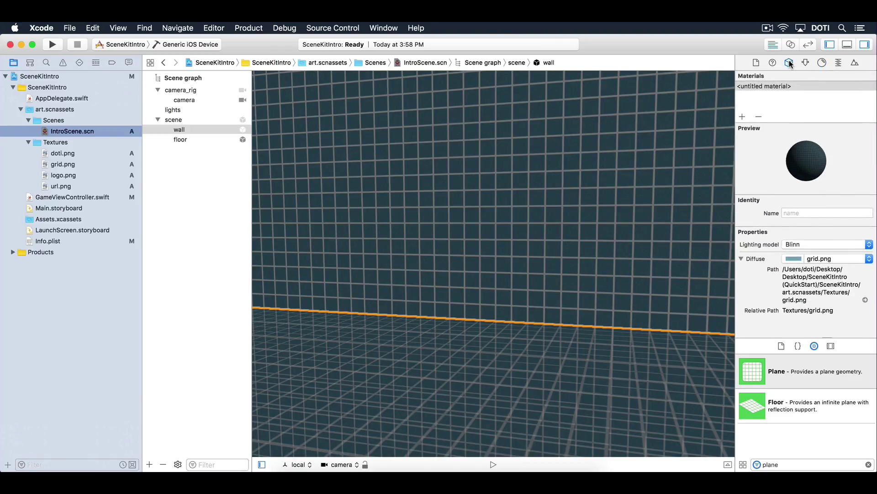
left_click(790, 63)
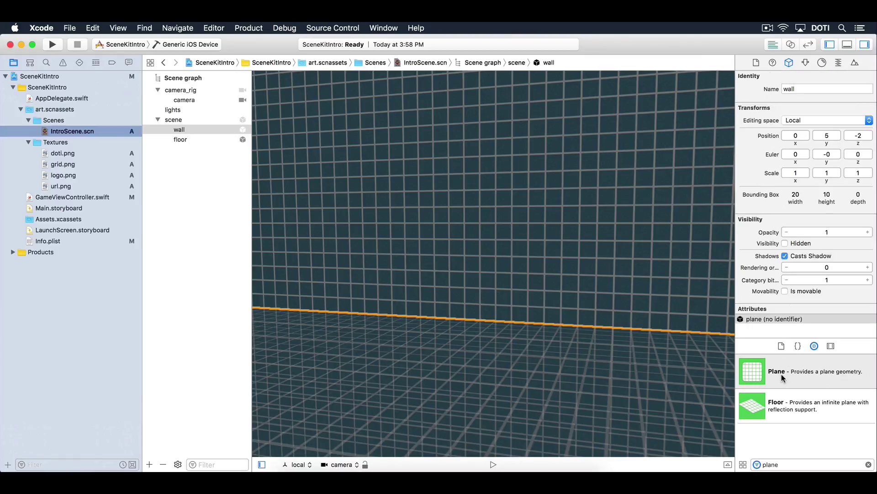
Step: Add a new plane nested under scene and rename it 'logo'
left_click_drag(780, 377, 482, 331)
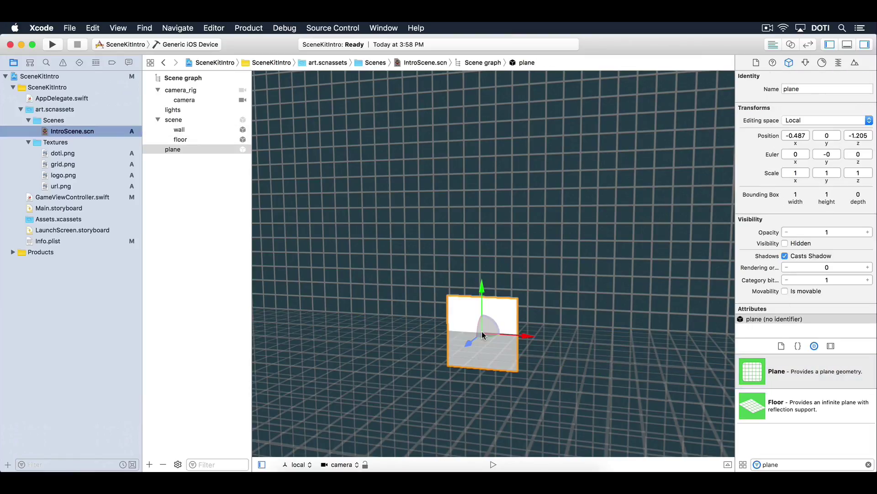
left_click_drag(169, 149, 181, 128)
left_click(182, 129)
left_click(181, 130)
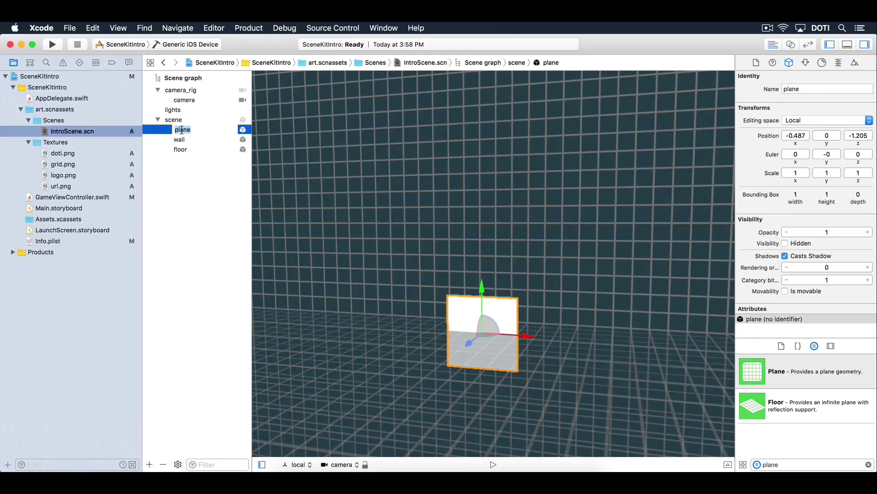
type("logo")
key("Return")
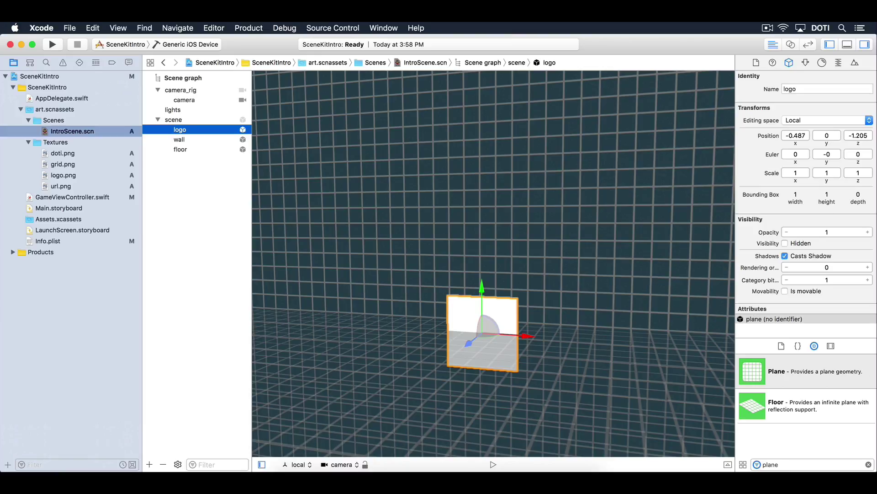
Step: Set the logo plane's width to 2
left_click(805, 62)
left_click(808, 88)
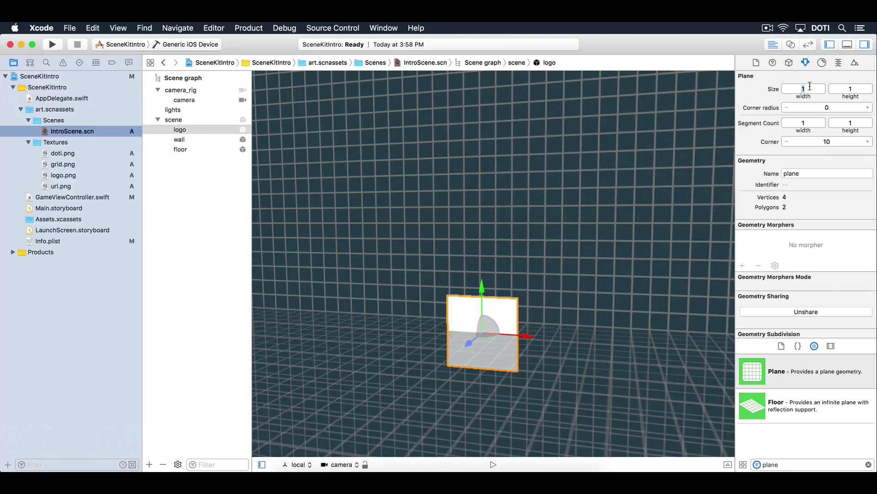
type("2")
left_click(850, 90)
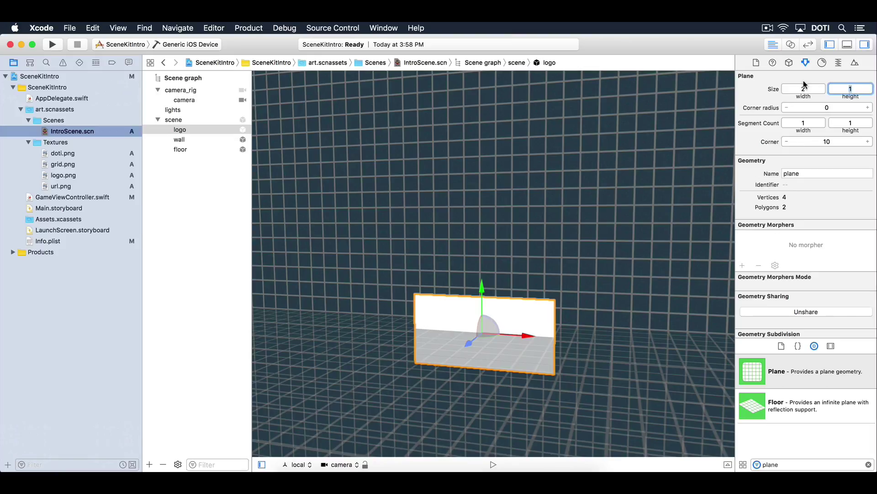
Step: Place the logo plane at position 0, 0.6, 0
left_click(790, 63)
left_click(803, 137)
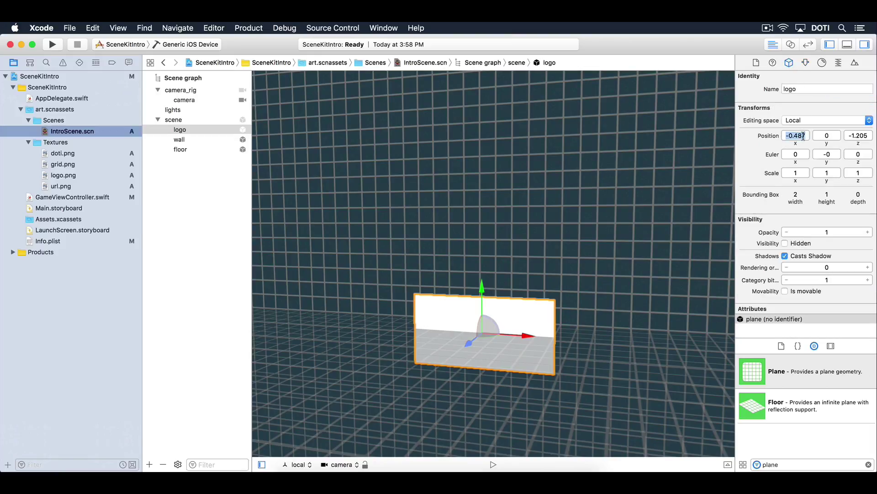
type("0")
left_click(827, 136)
type("0.6")
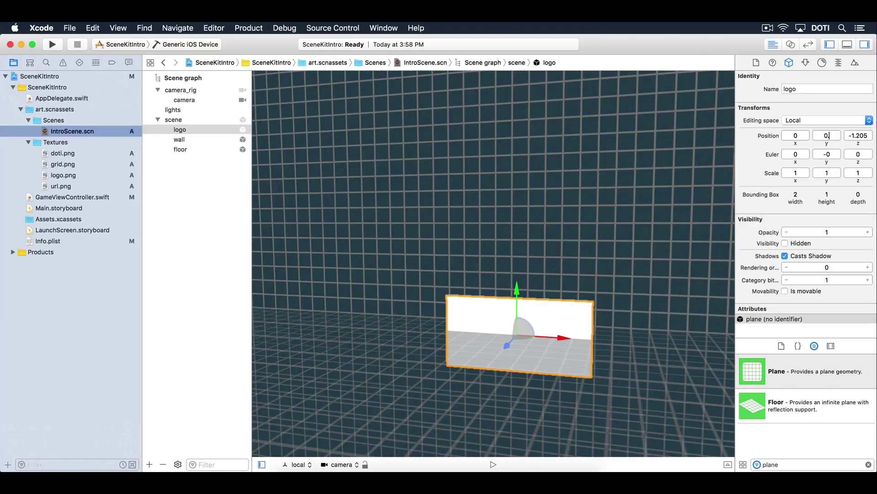
left_click(866, 135)
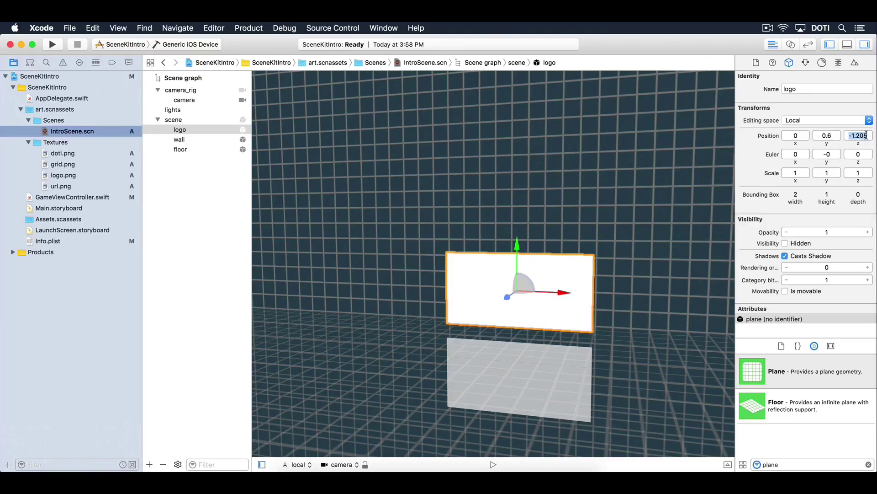
type("0")
key("Return")
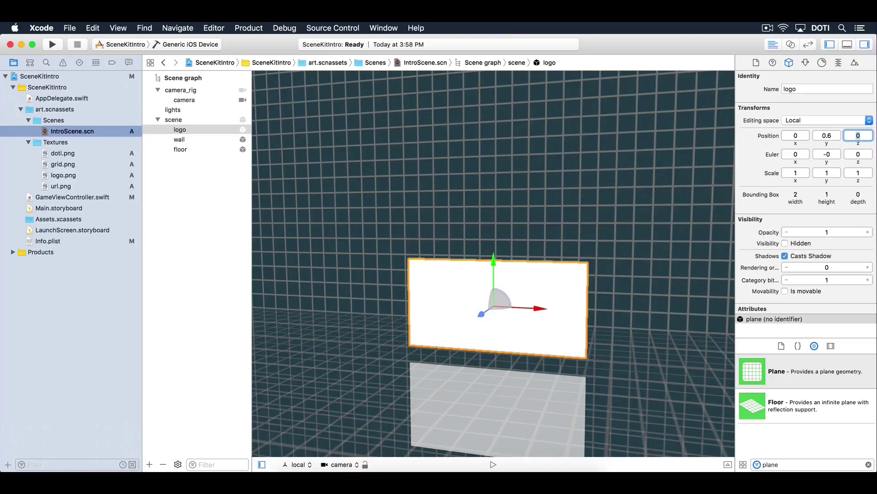
Step: Apply logo.png as the logo plane's diffuse texture
left_click(822, 63)
left_click(869, 259)
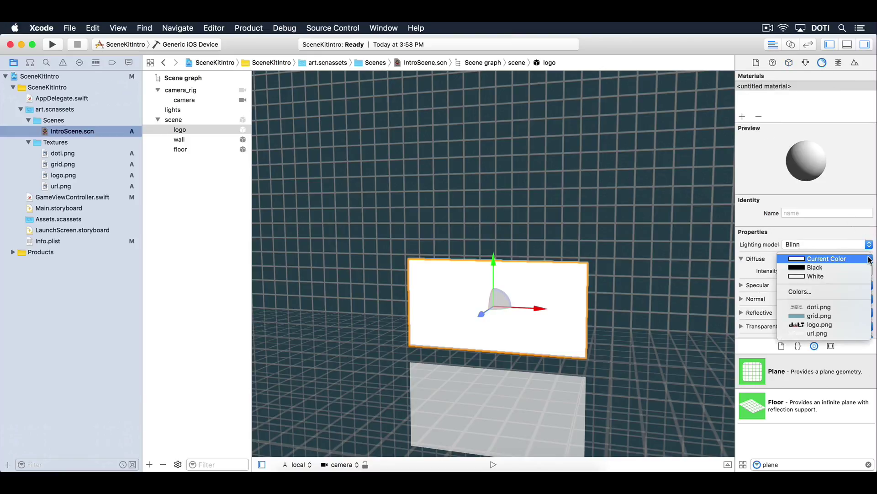
left_click(828, 324)
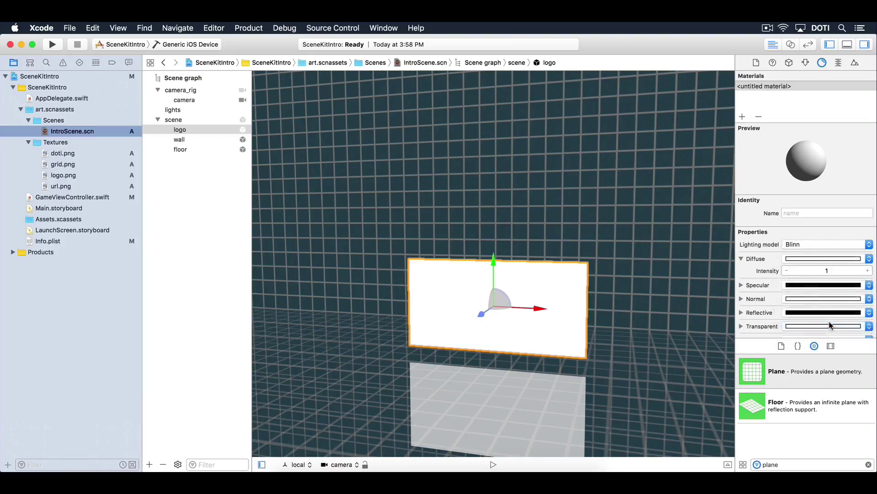
left_click(789, 62)
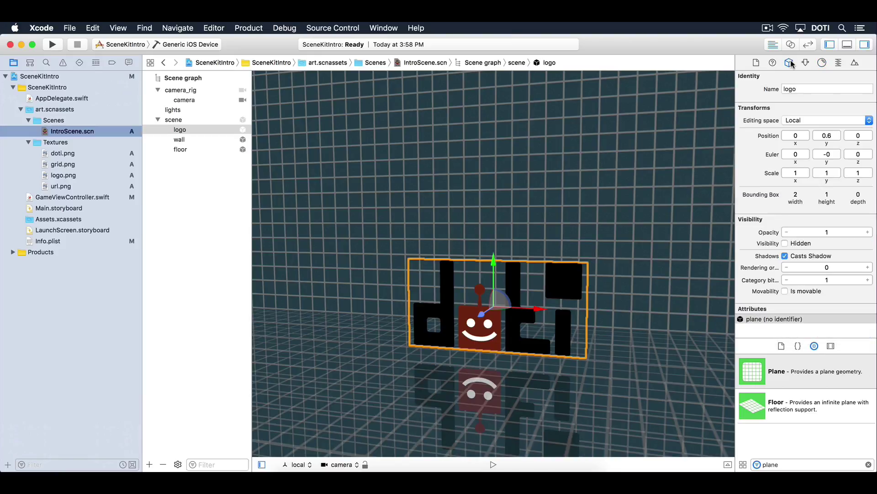
Step: Add a new plane at the top of the scene group and rename it 'doti'
left_click_drag(752, 371, 621, 338)
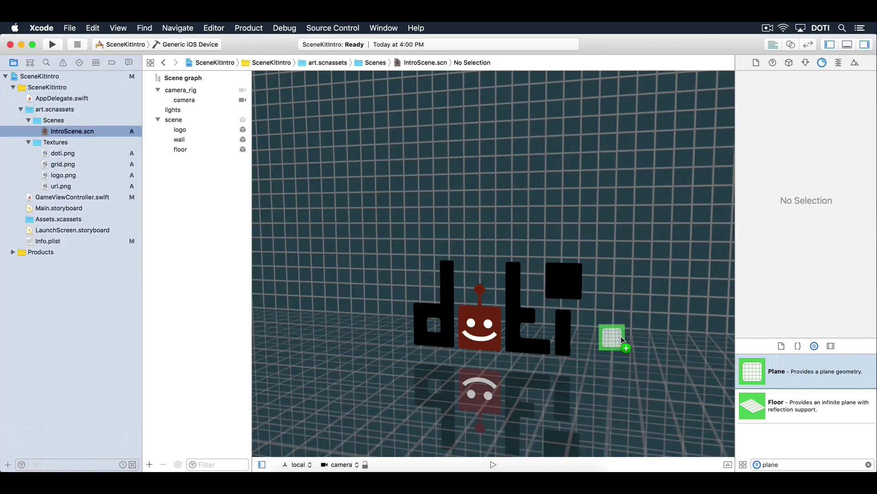
left_click_drag(175, 159, 180, 128)
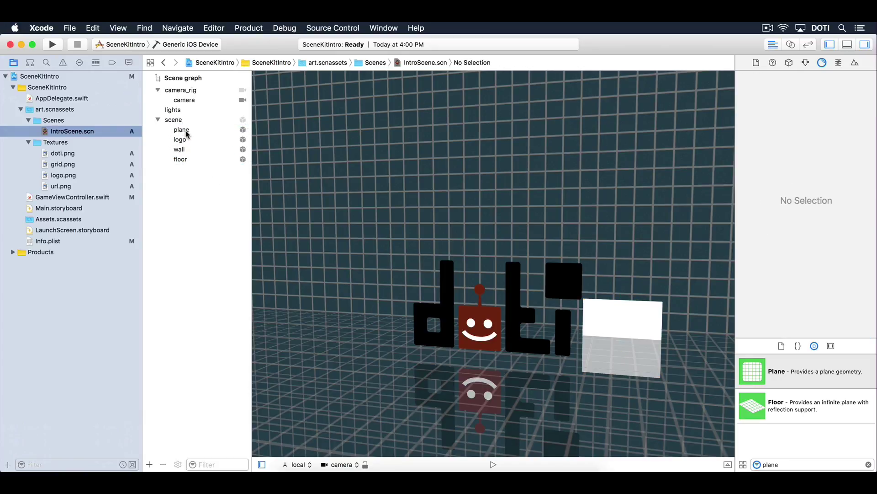
double_click(183, 130)
type("doti")
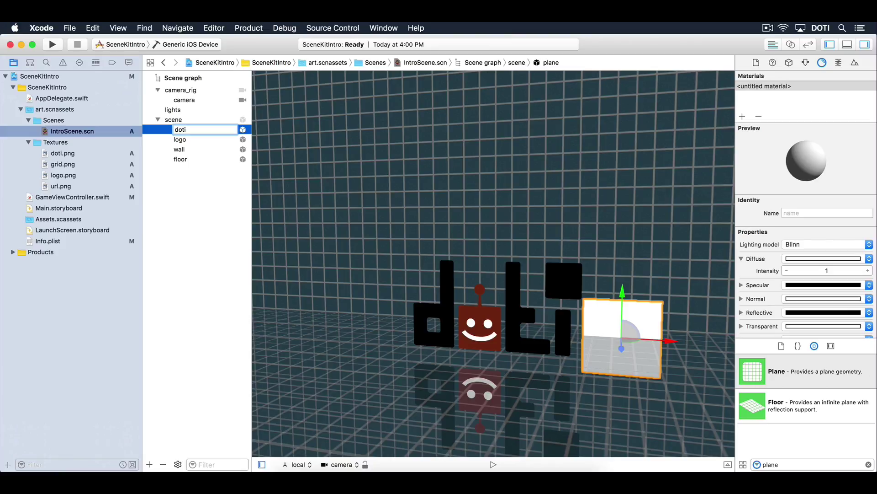
key("Return")
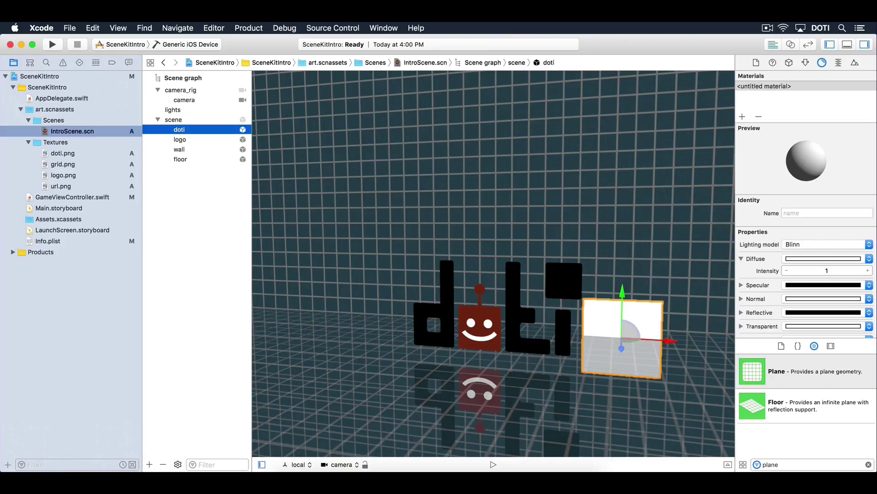
Step: Set the doti plane's width to 0.5
left_click(806, 63)
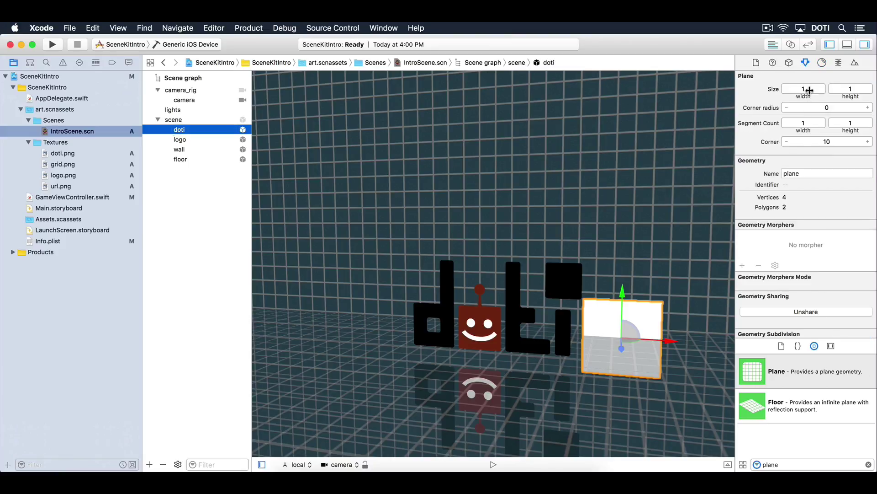
left_click(809, 89)
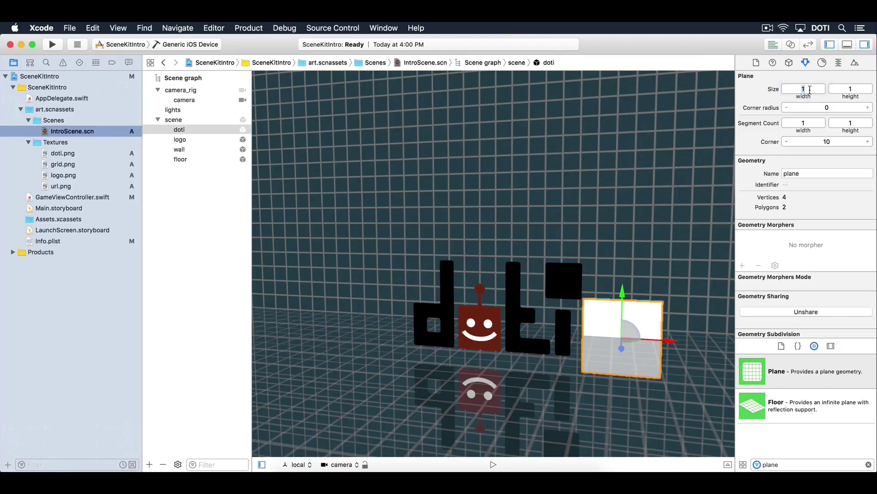
type("0.5")
left_click(847, 89)
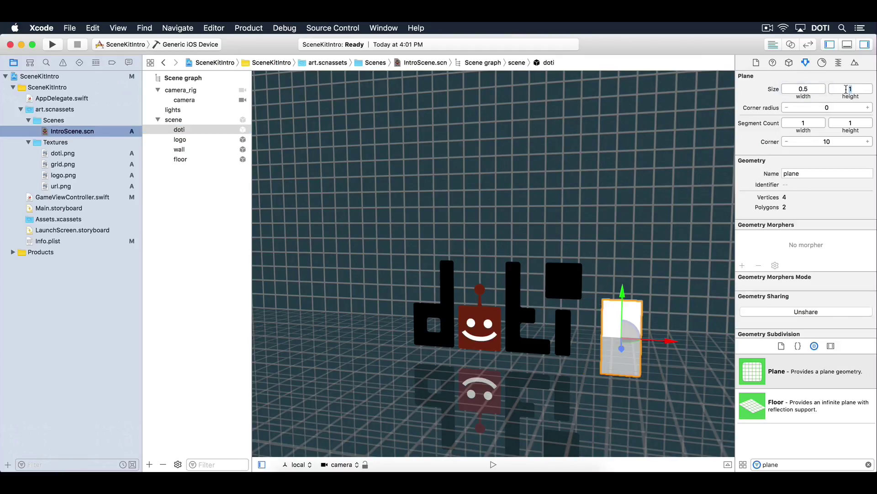
Step: Place doti at position 1.5, 1, 0.5
left_click(790, 62)
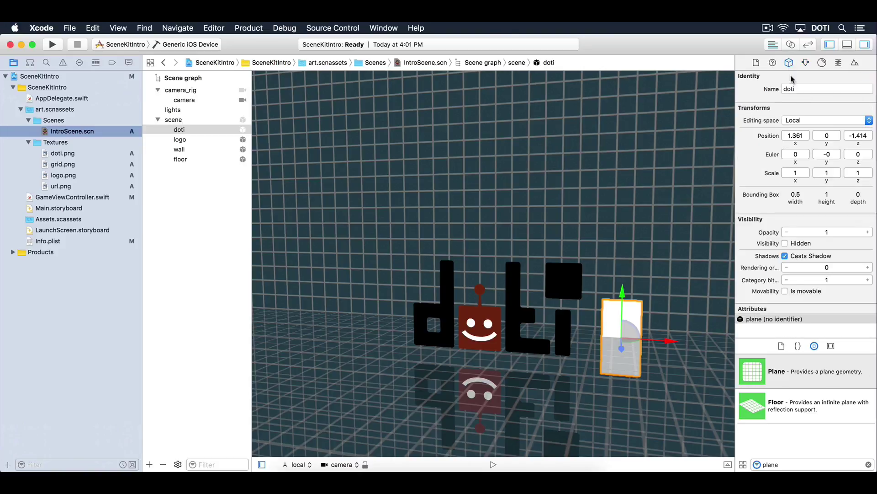
left_click(795, 134)
type("1.5")
left_click(833, 136)
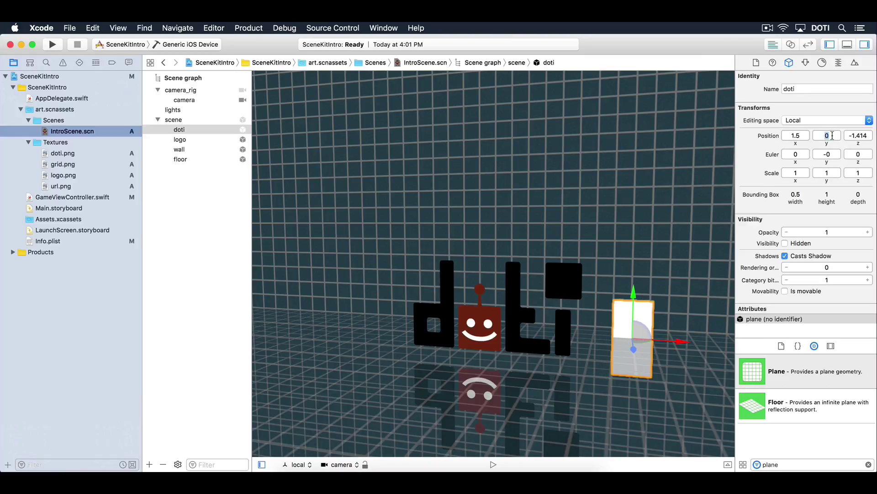
type("1")
key("Tab")
type("0.5")
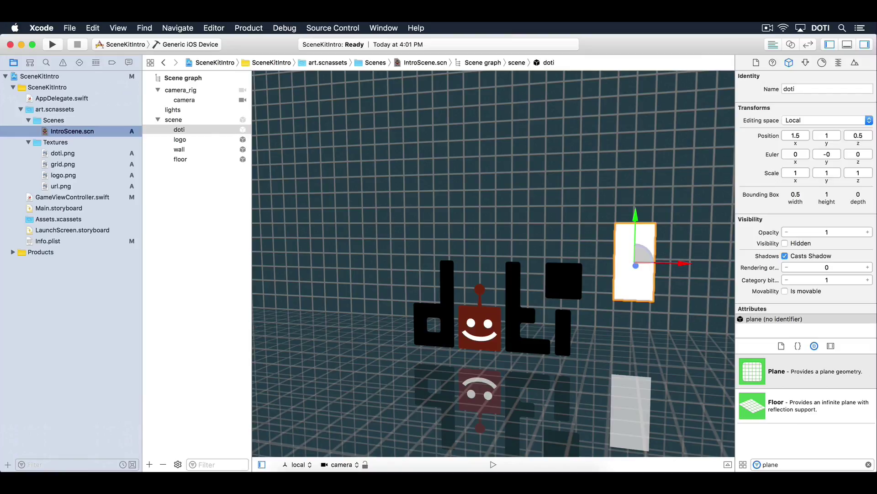
key("Tab")
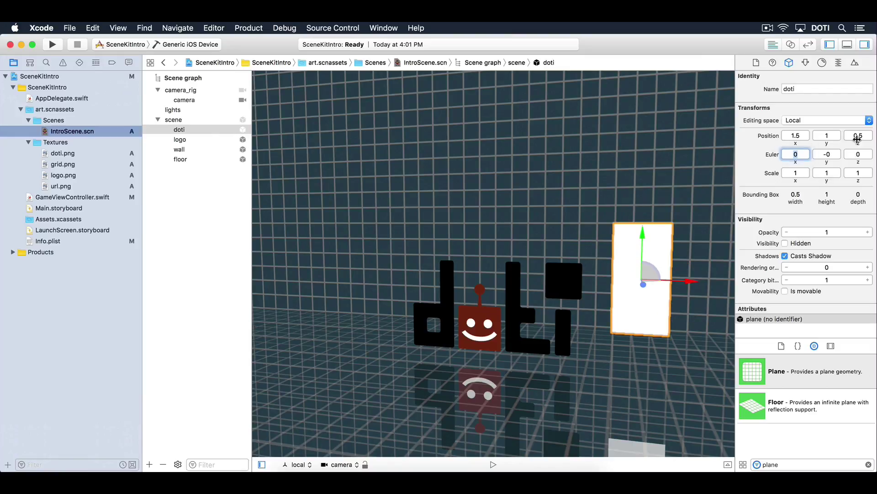
Step: Scale doti to 1.5 in x and 1.5 in y
left_click(799, 172)
type("1.5")
left_click(828, 171)
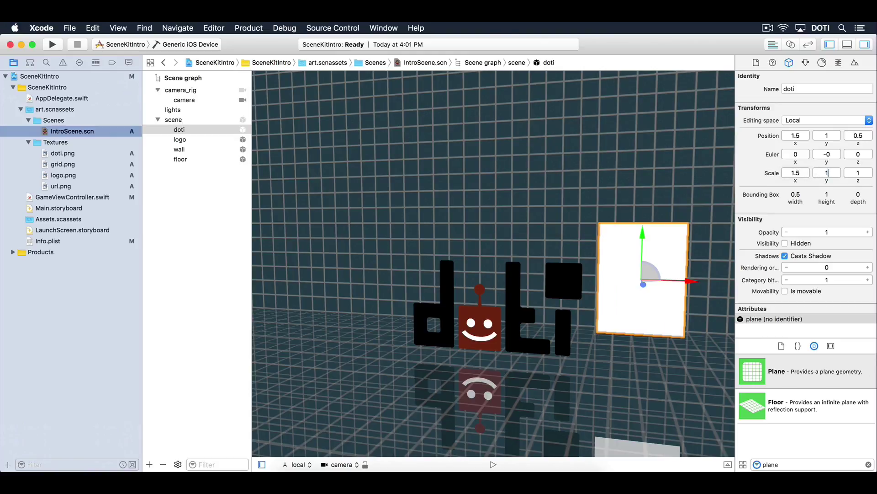
type(".5")
key("Return")
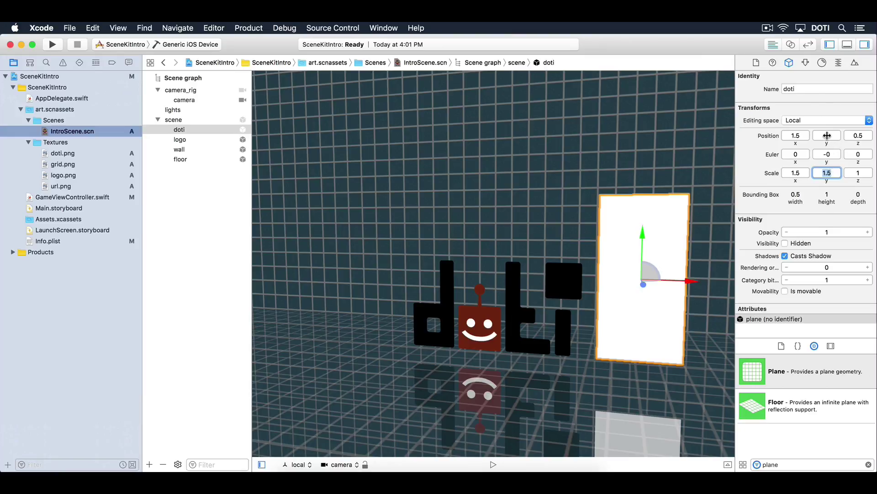
Step: Texture the doti plane with doti.png
left_click(822, 62)
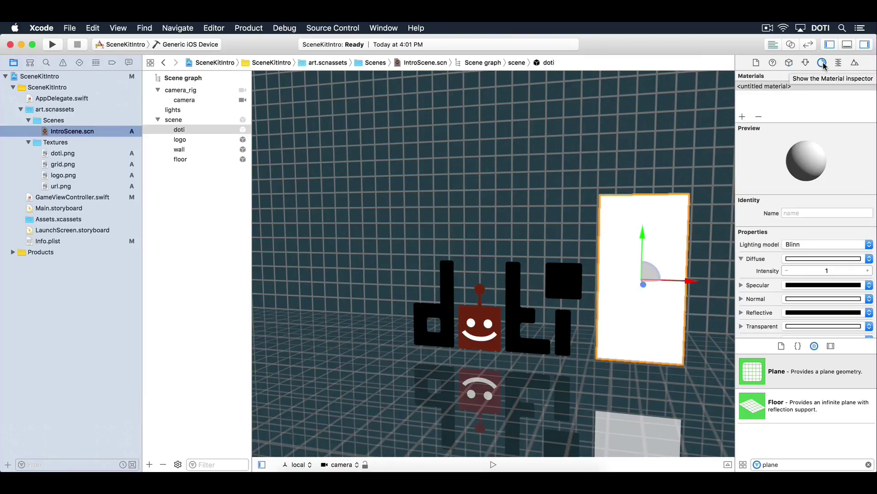
left_click(870, 259)
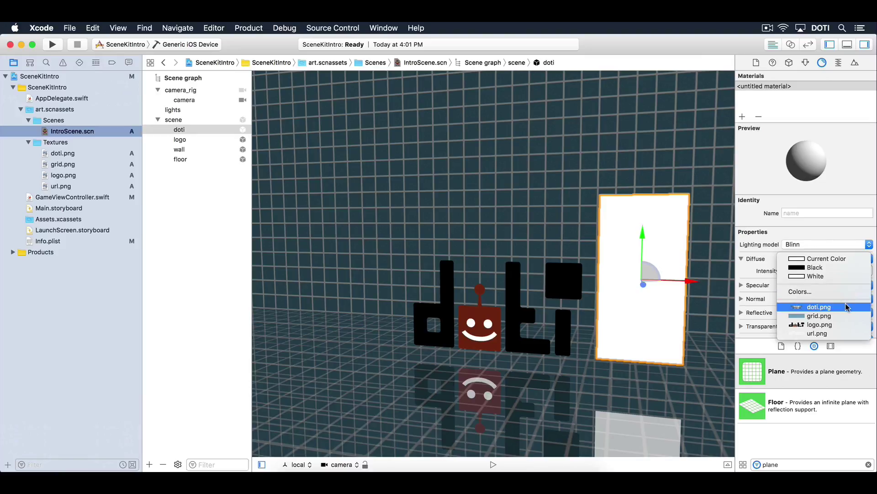
left_click(847, 307)
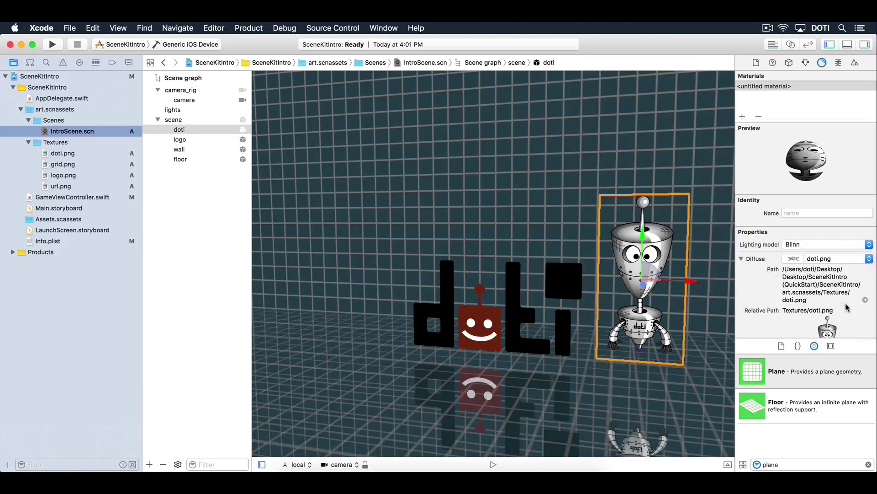
left_click(789, 64)
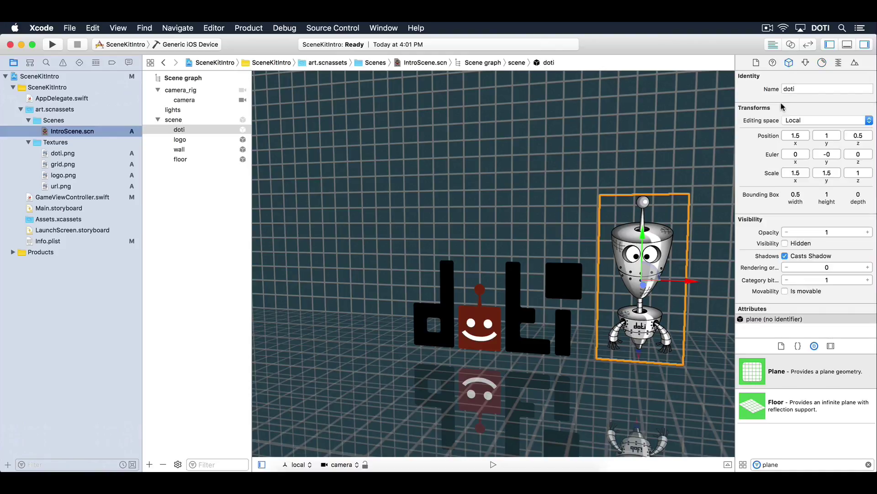
Step: Add another plane into the scene group and rename it 'url'
left_click_drag(776, 379, 520, 378)
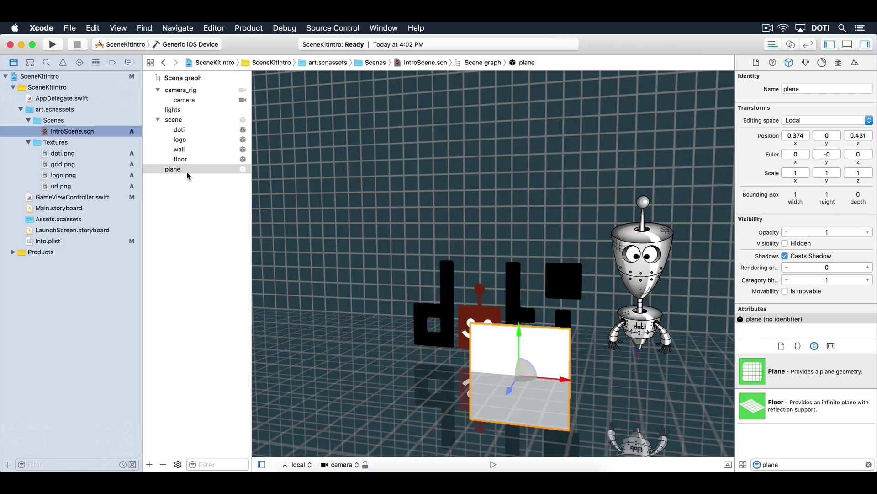
left_click_drag(172, 169, 181, 129)
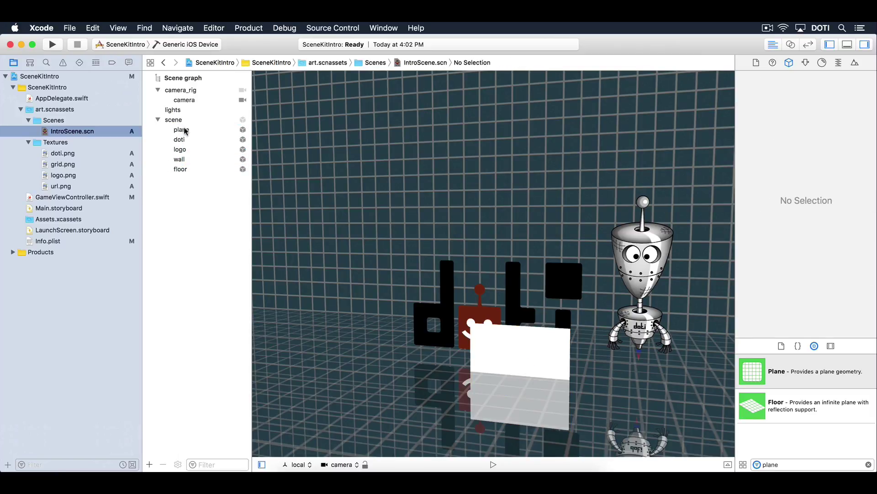
left_click(185, 131)
left_click(185, 131)
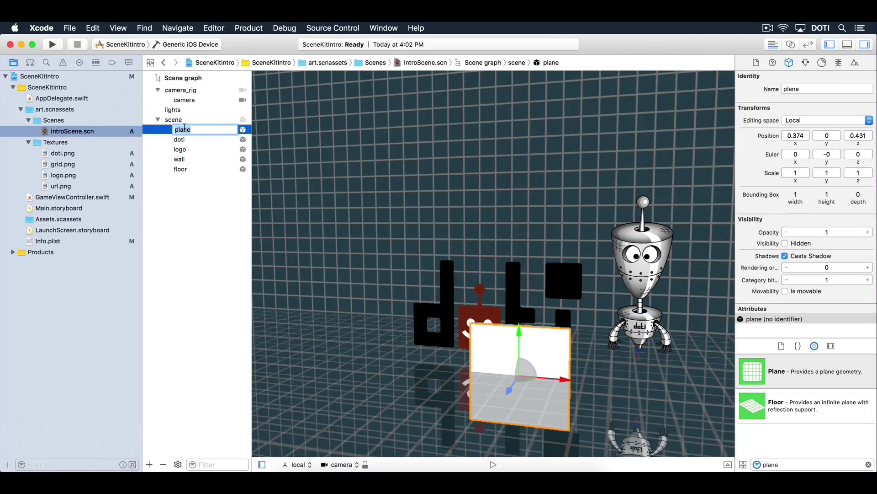
type("url")
key("Return")
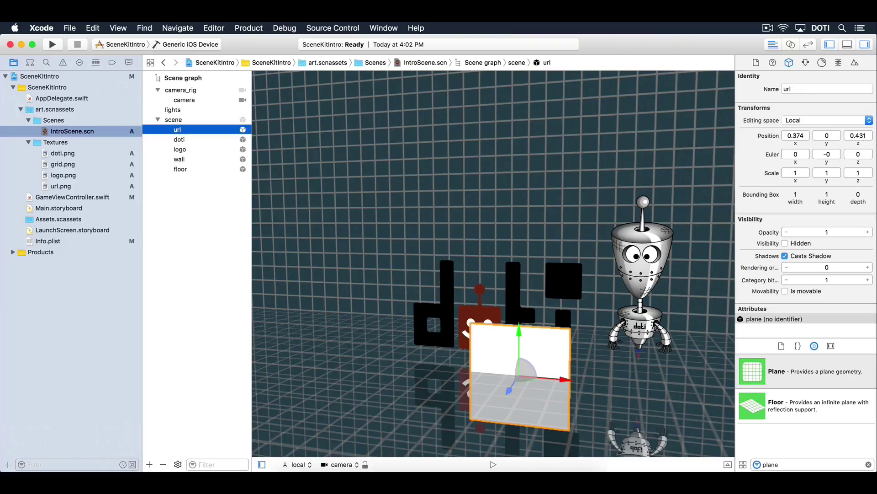
Step: Set the url plane's height to 0.1
left_click(806, 62)
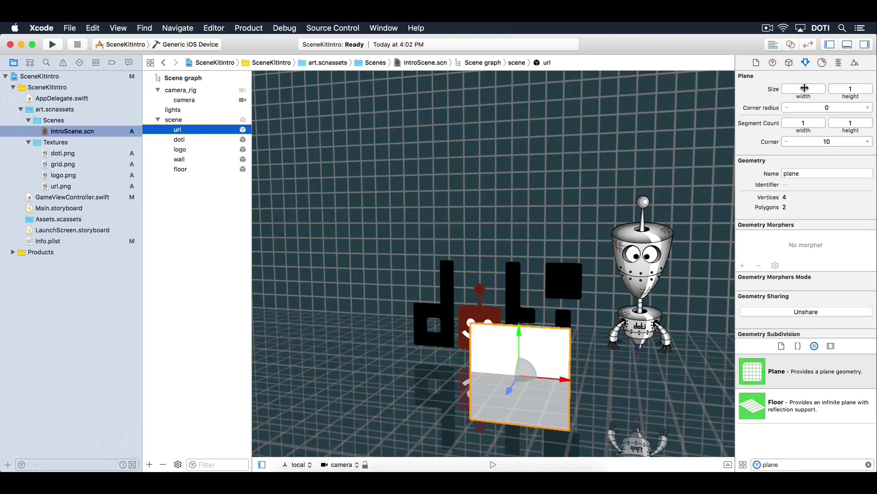
left_click(850, 88)
type("0.")
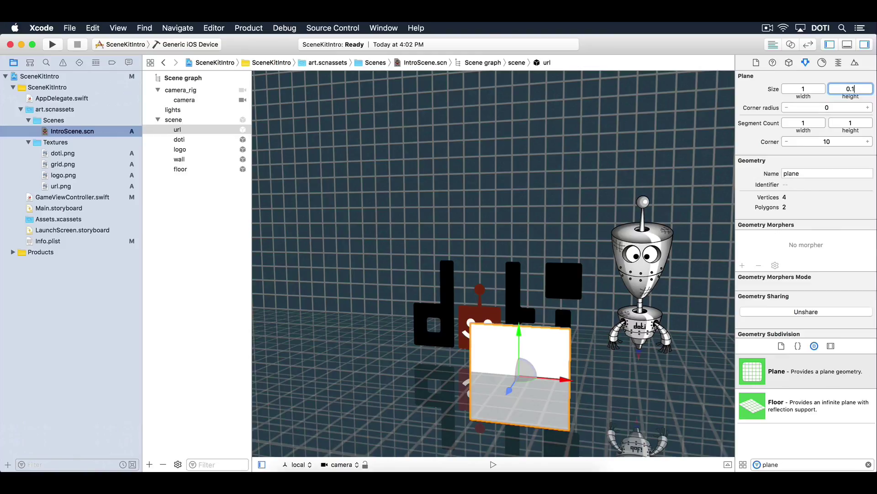
key("Return")
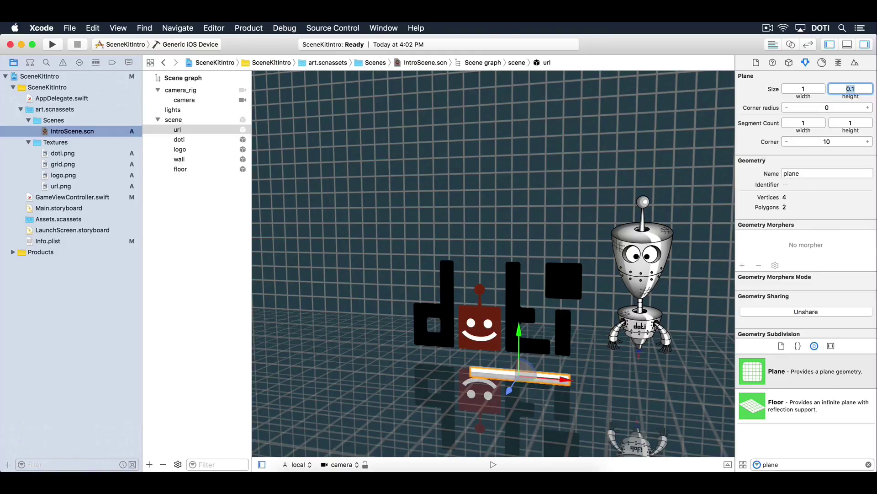
Step: Place the url plane at position 0, 0.1, 1
left_click(790, 63)
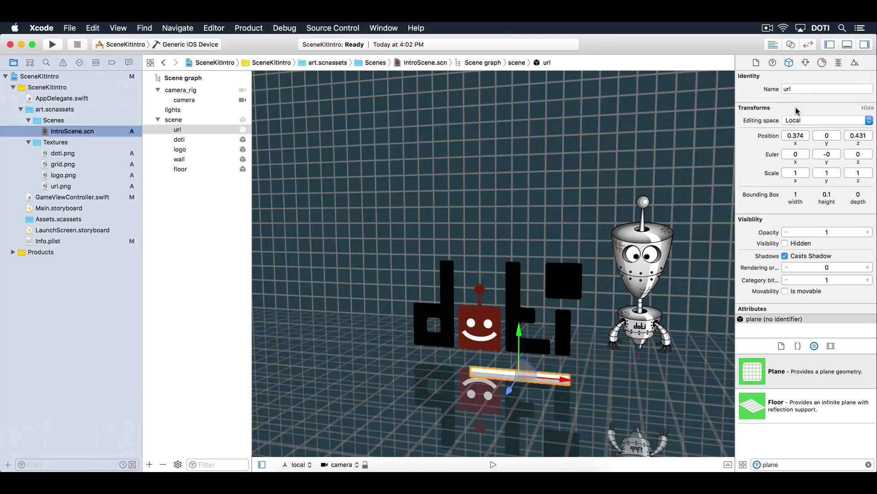
double_click(796, 135)
type("0")
key("Tab")
type("0.1")
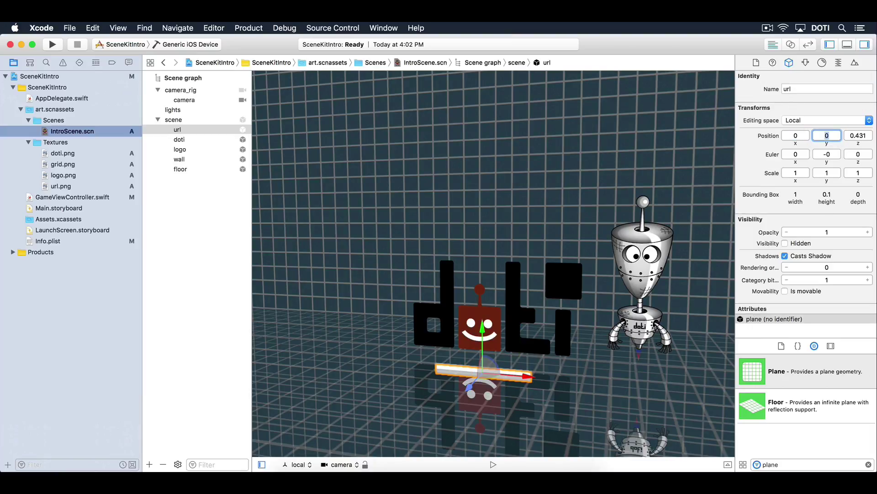
key("Tab")
type("1")
key("Return")
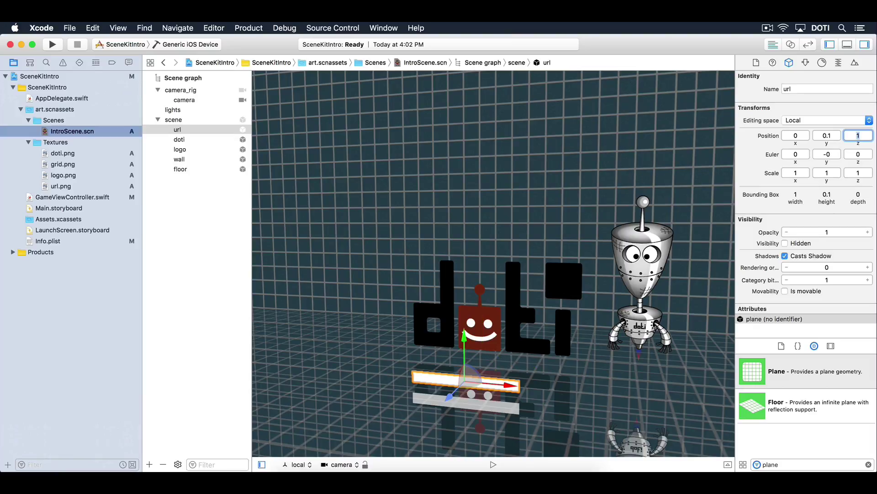
Step: Scale the url plane to 2 by 2
double_click(797, 173)
type("2")
double_click(825, 173)
type("2")
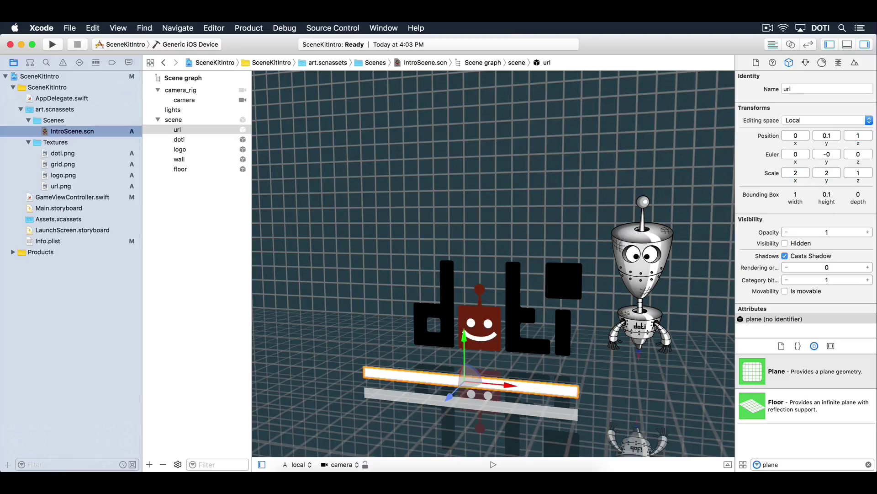
key("Return")
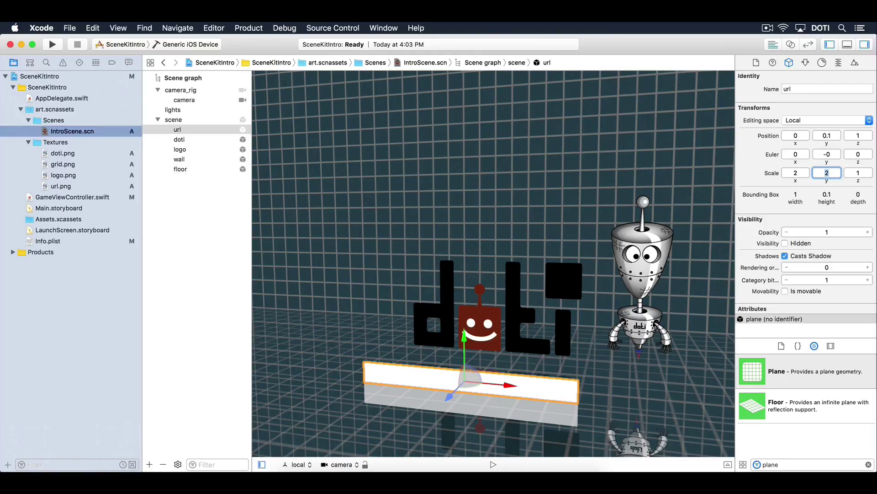
Step: Apply url.png as the url plane's diffuse texture
left_click(822, 62)
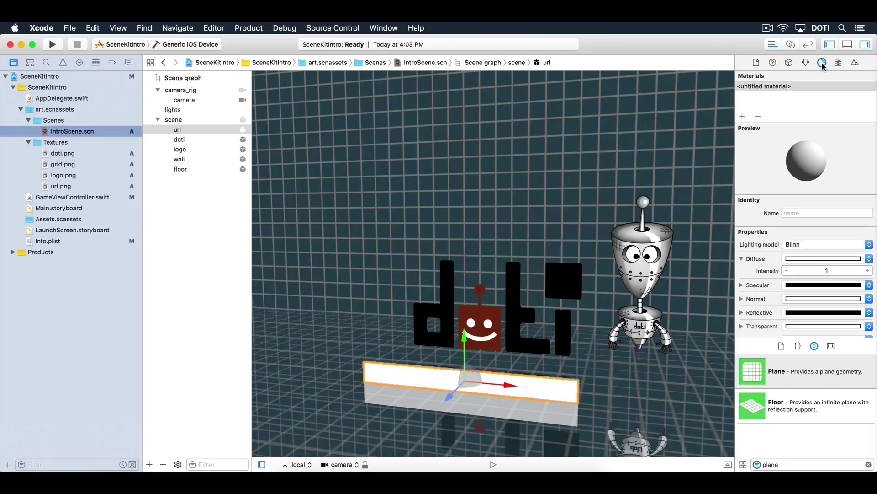
left_click(867, 259)
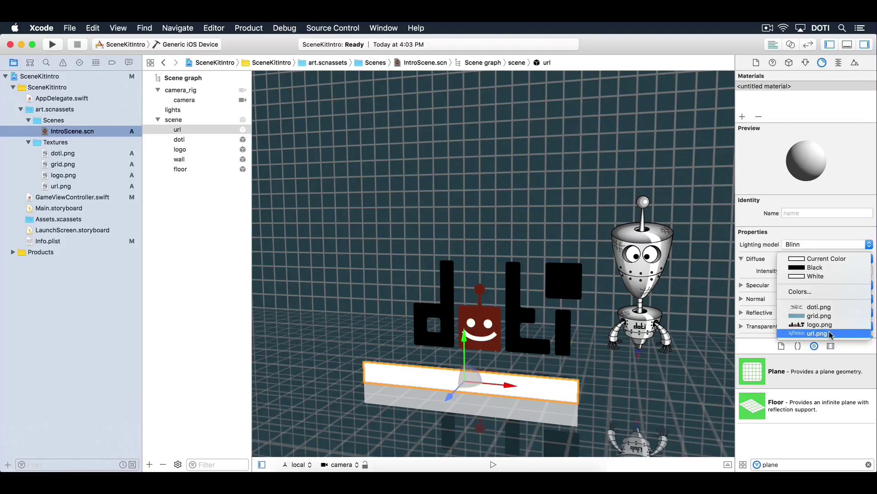
left_click(818, 333)
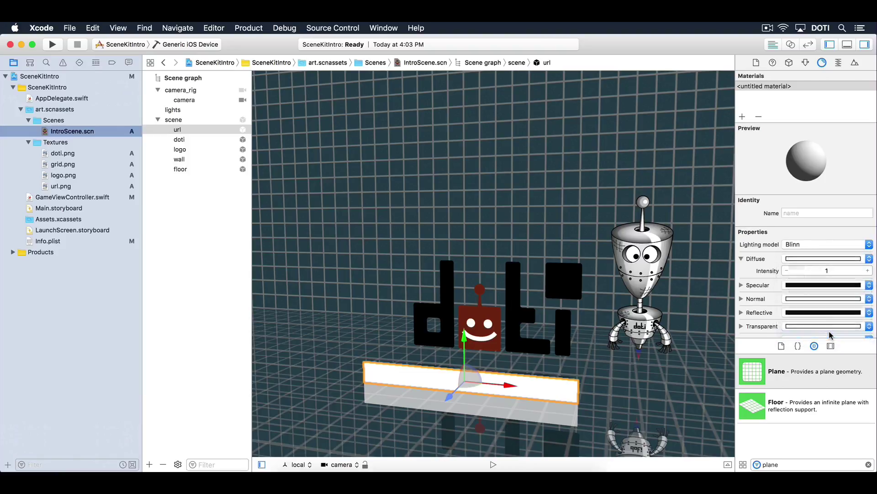
left_click(790, 63)
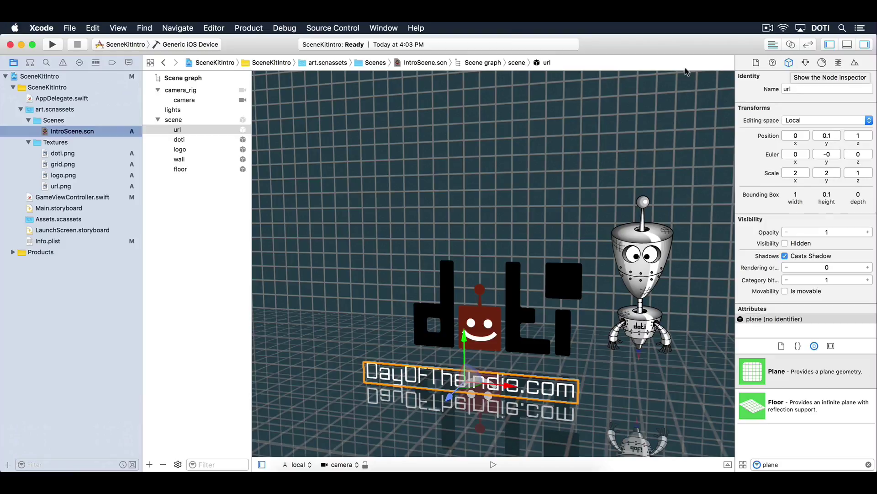
Step: Filter the Object Library for 'light' and add an Ambient and an Omni light
left_click(158, 120)
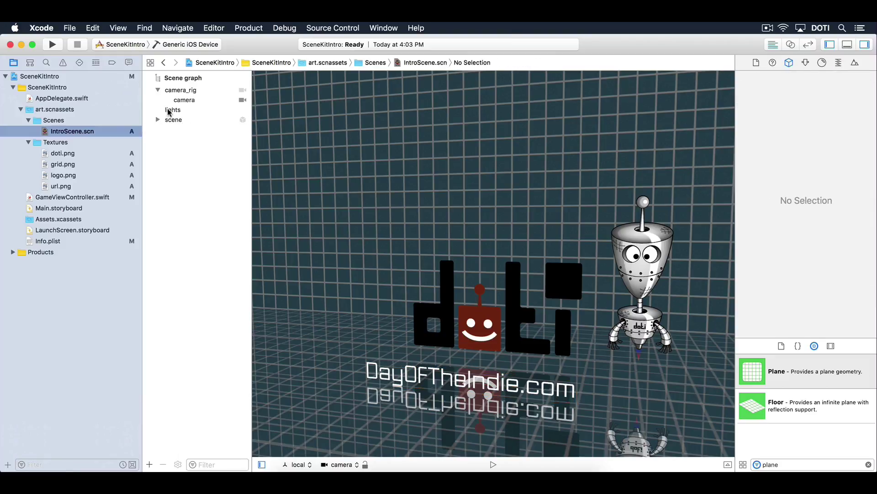
left_click(169, 110)
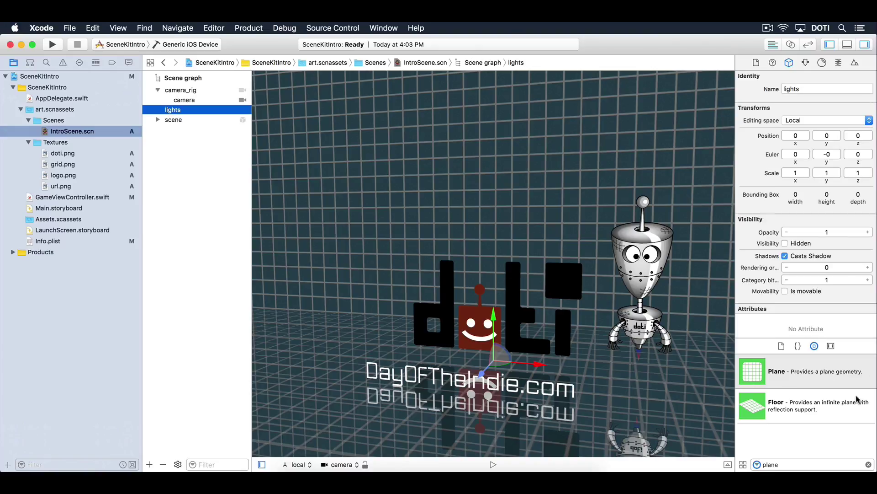
left_click(839, 461)
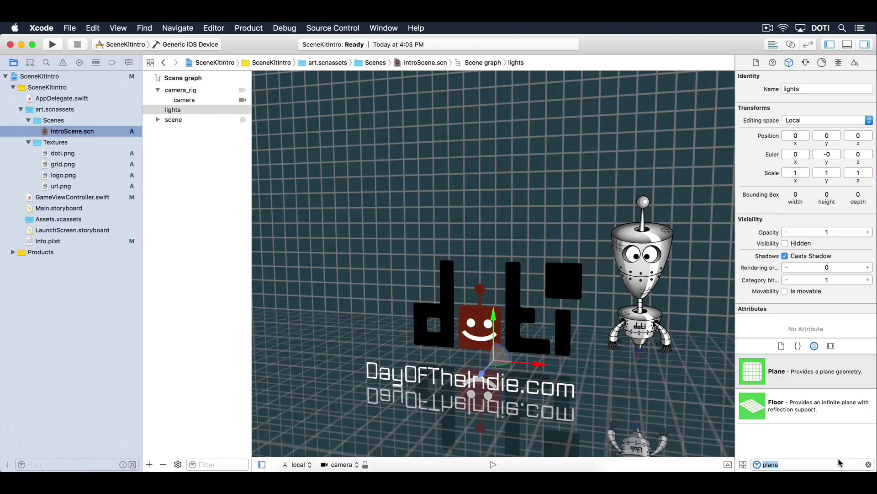
type("light")
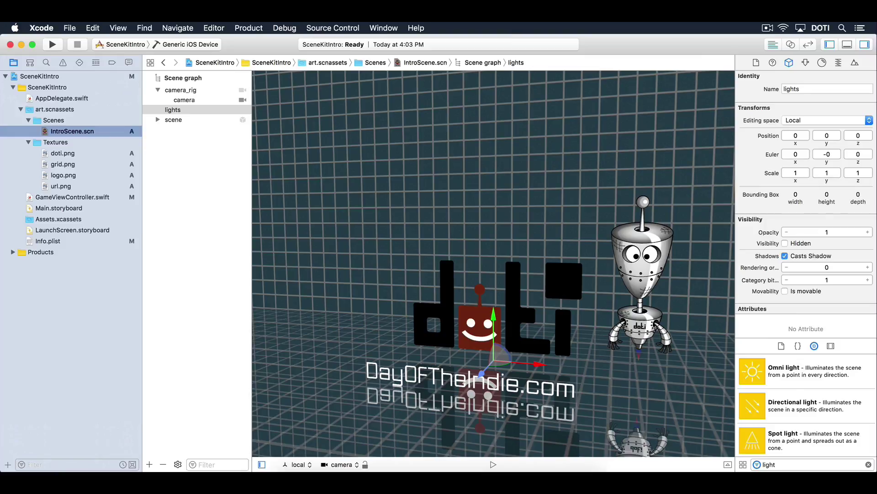
scroll(806, 402, "down", 2)
left_click_drag(777, 423, 526, 363)
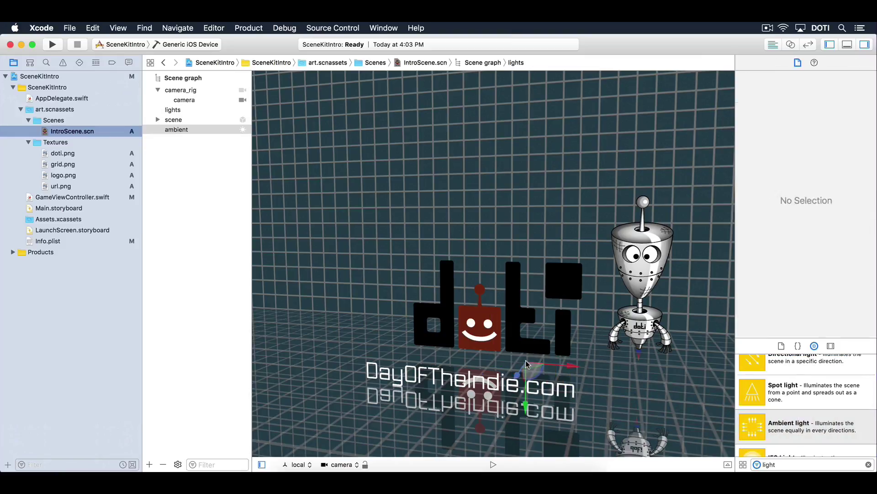
scroll(784, 386, "up", 2)
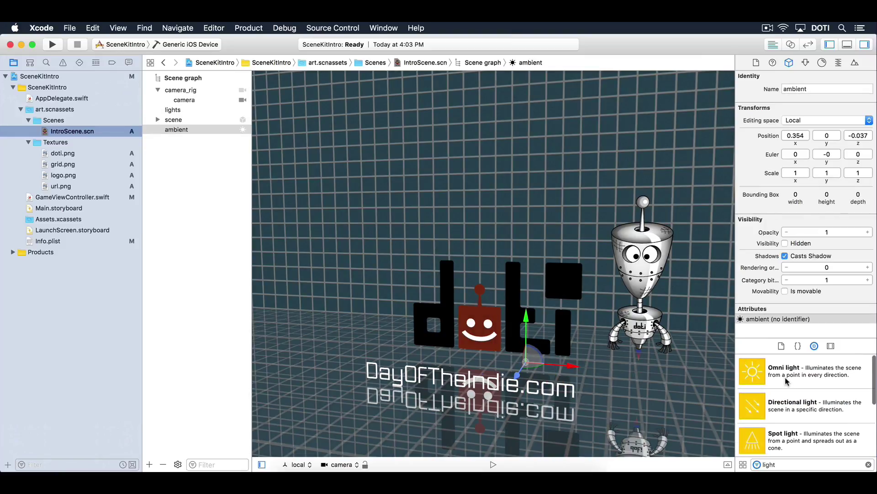
left_click_drag(787, 380, 588, 368)
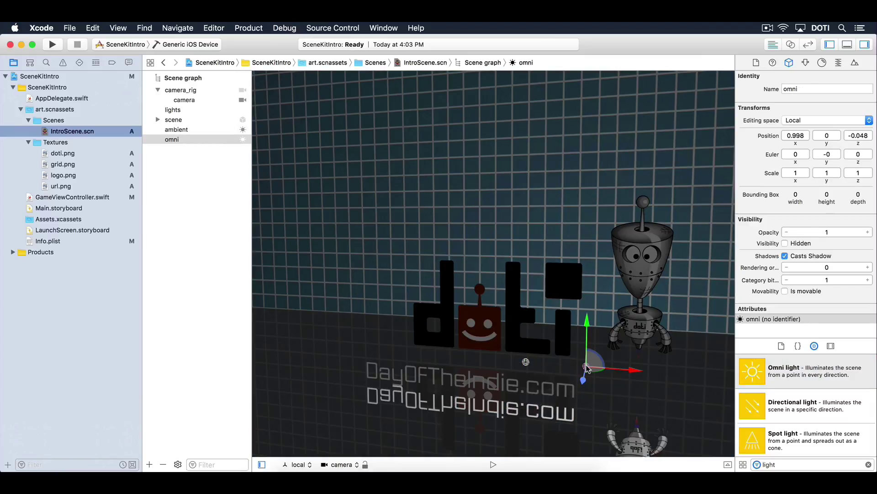
Step: Move the ambient and omni light nodes into the lights group
left_click(183, 140)
left_click(180, 130, "super")
left_click_drag(181, 130, 178, 113)
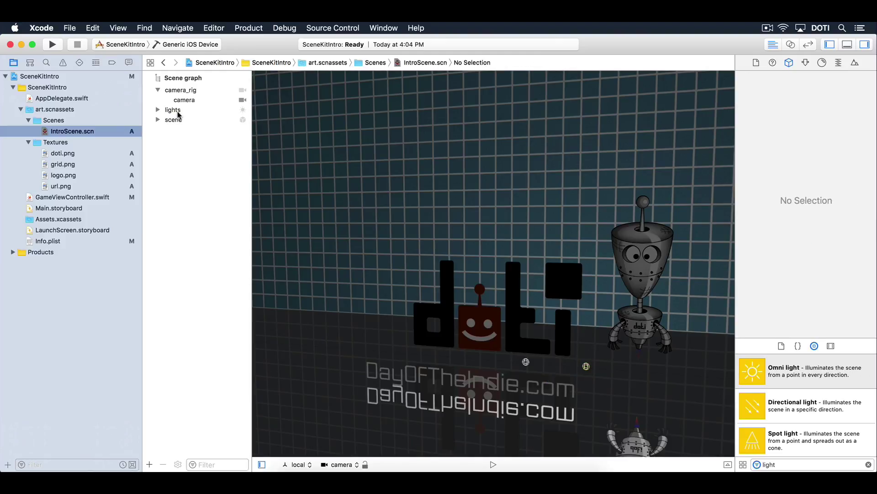
left_click(158, 110)
Step: Move the ambient light to the origin by setting its Position x and z to 0
left_click(178, 111)
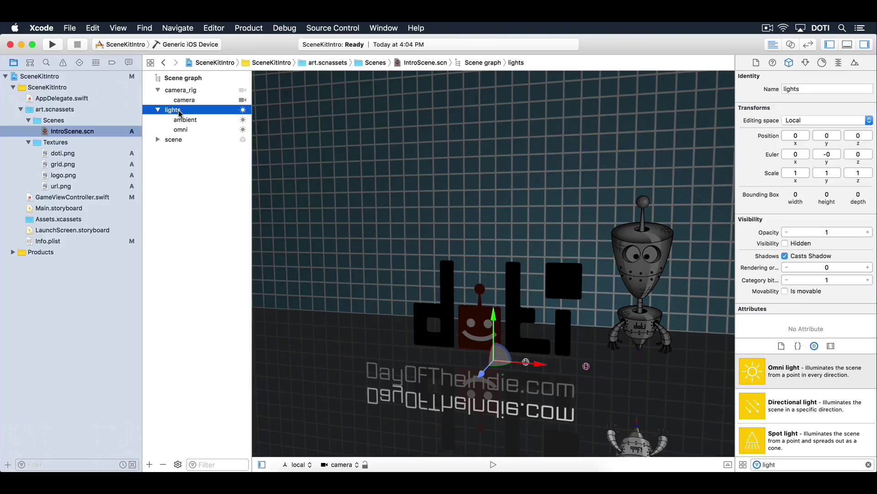
left_click(182, 120)
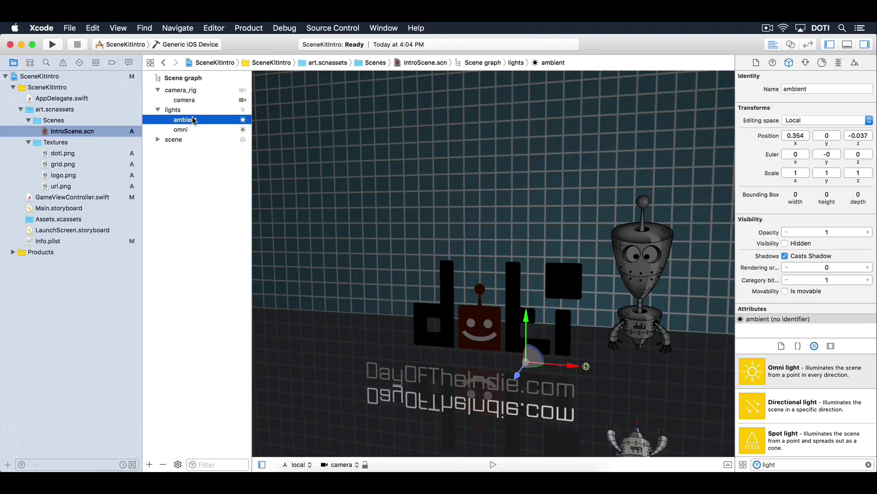
left_click(796, 134)
left_click(796, 133)
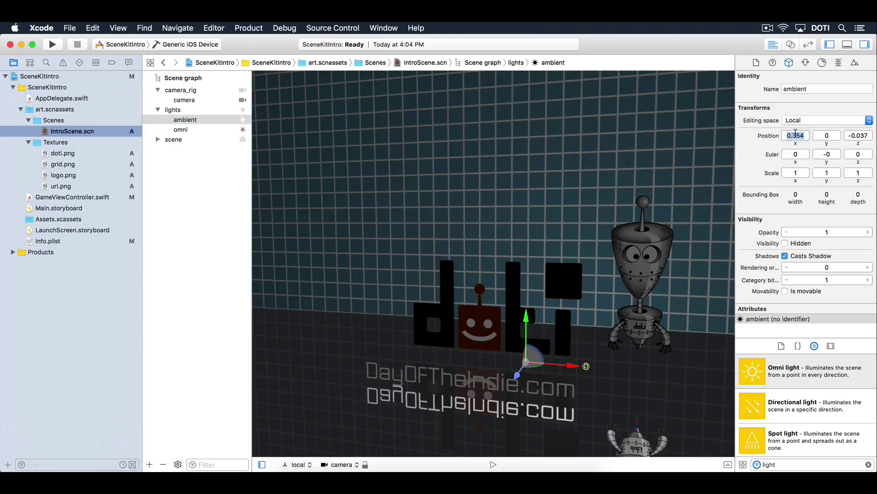
type("0")
left_click(831, 135)
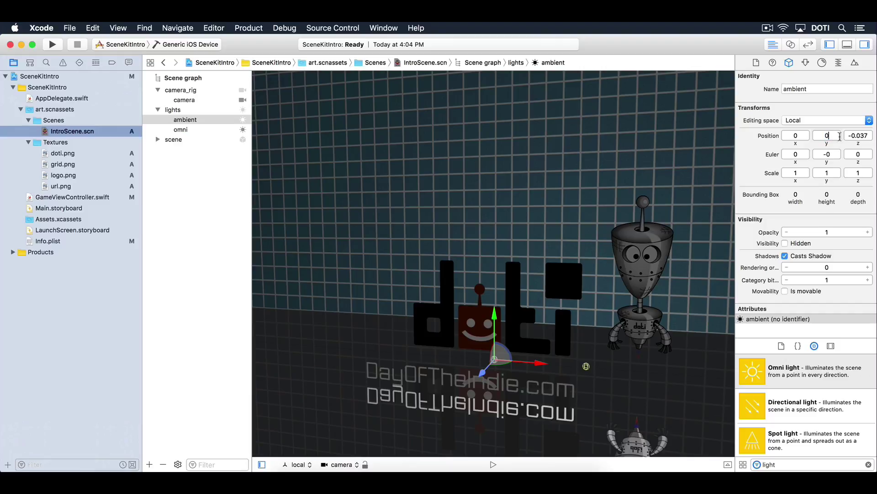
left_click(851, 136)
type("0")
key("Tab")
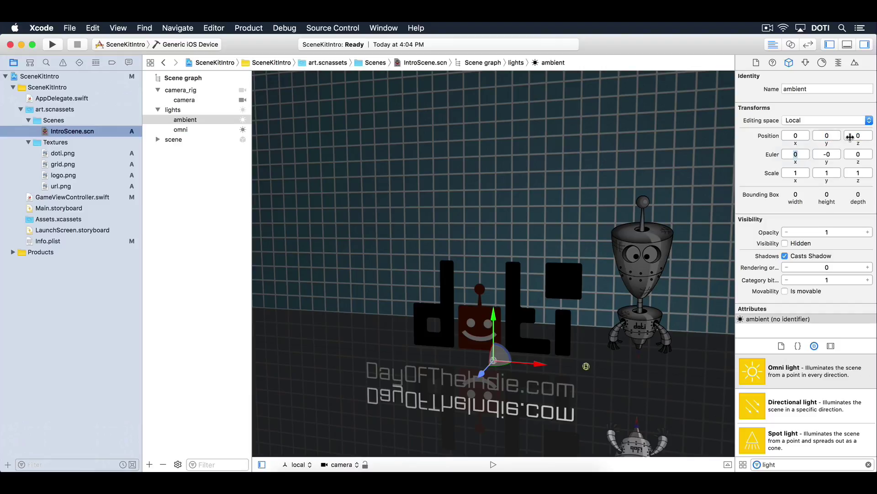
Step: Lower the ambient light's intensity to 500
left_click(806, 63)
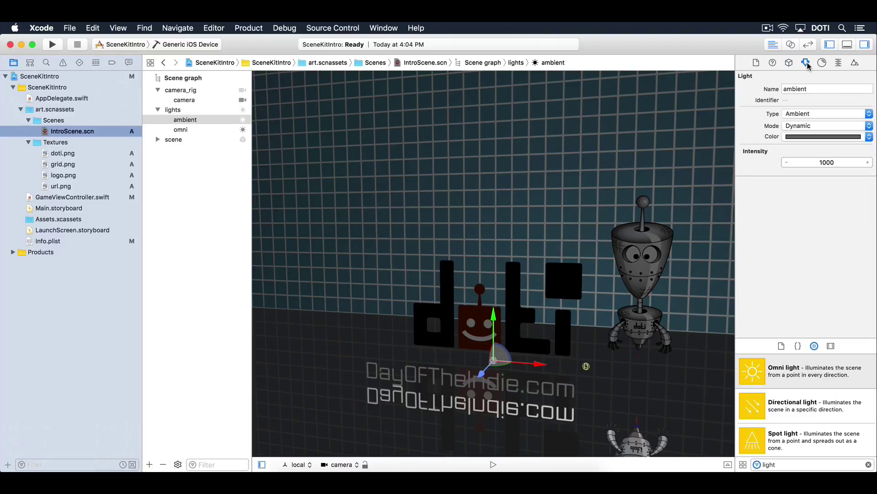
left_click(827, 161)
type("500")
key("Return")
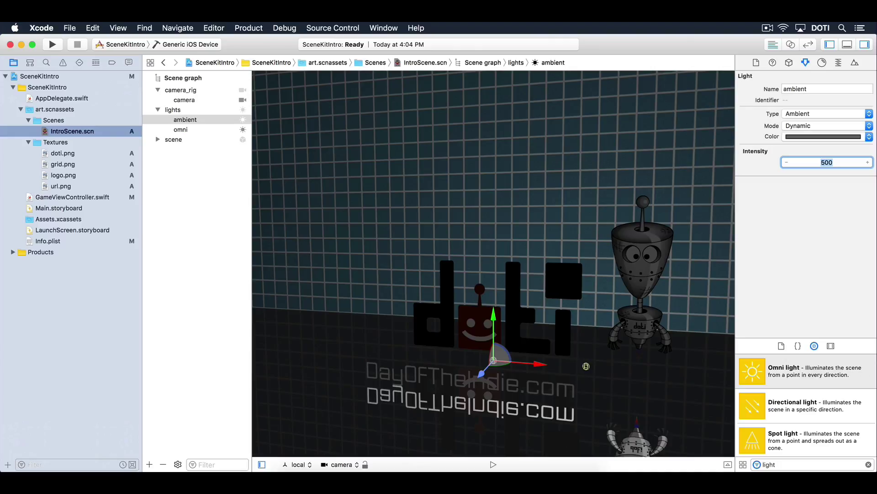
Step: Set the omni light's Position to x 0, y 5, z 10
left_click(188, 129)
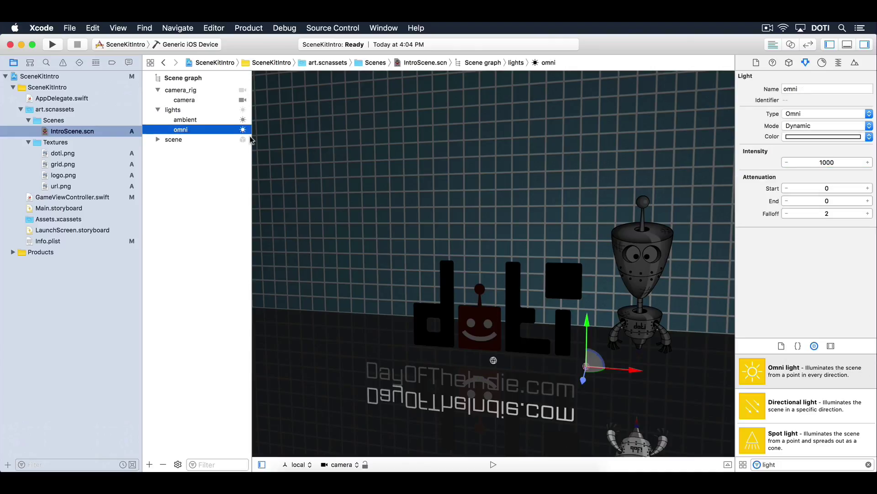
left_click(788, 62)
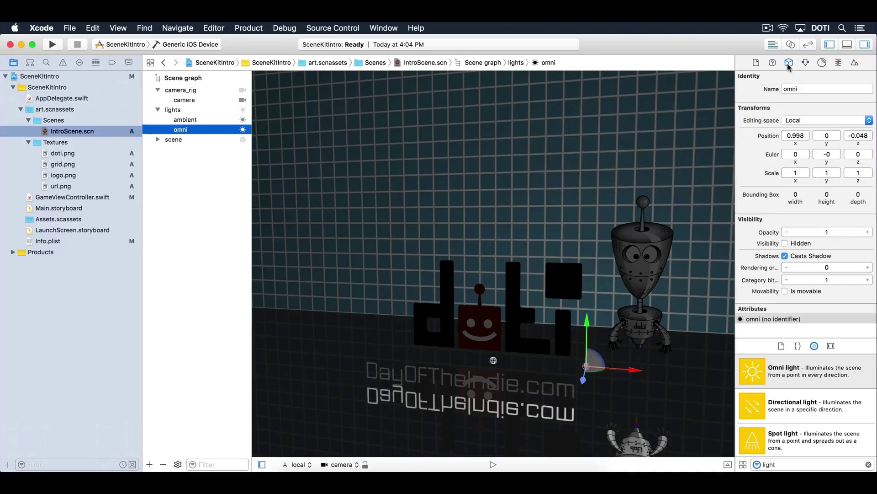
left_click(797, 135)
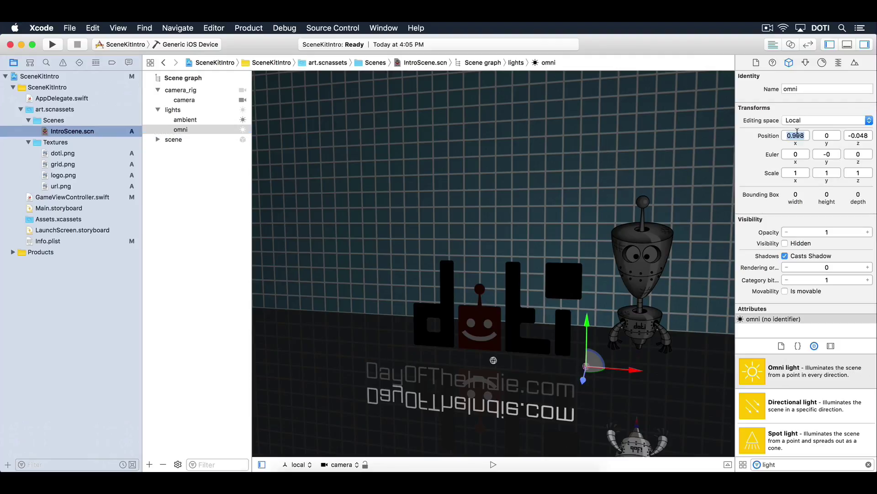
type("0")
left_click(827, 135)
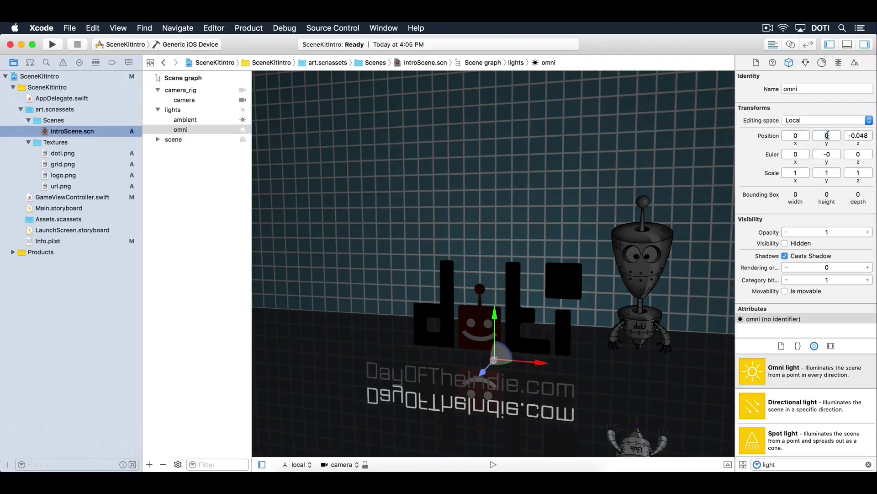
type("5")
left_click(857, 135)
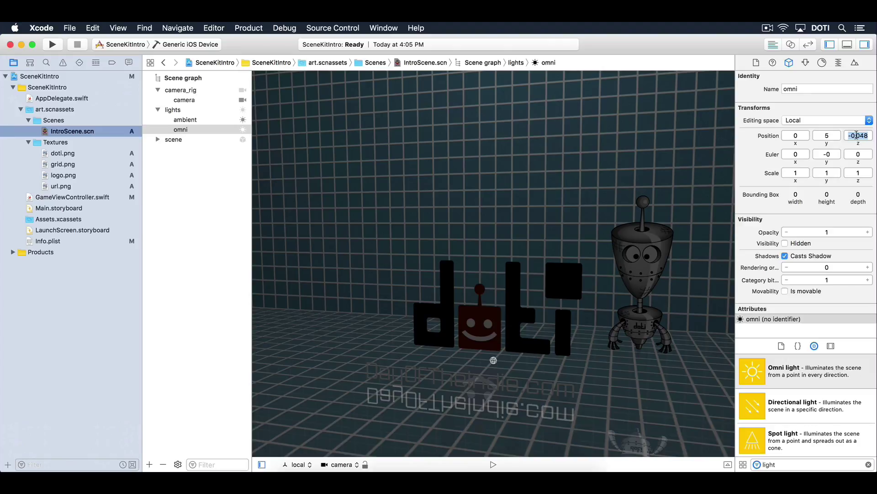
type("10")
key("Tab")
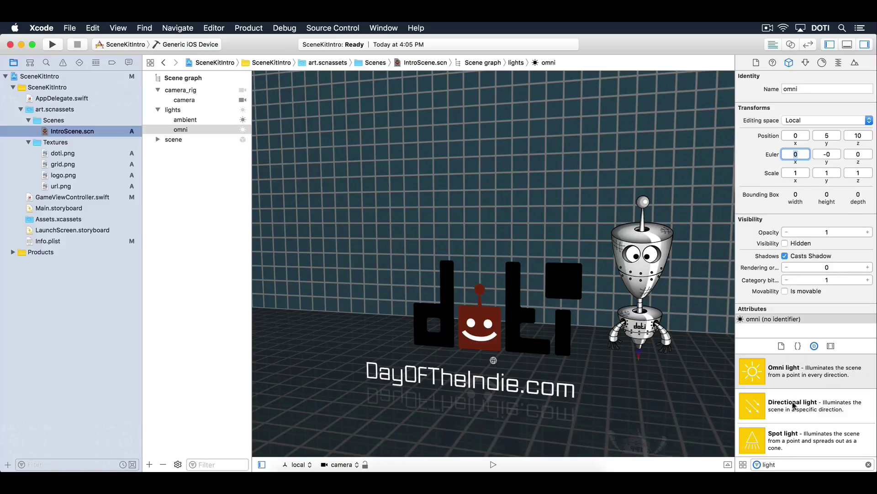
Step: Add a spot light from the library and place it inside the lights group
left_click(790, 439)
left_click_drag(789, 439, 504, 365)
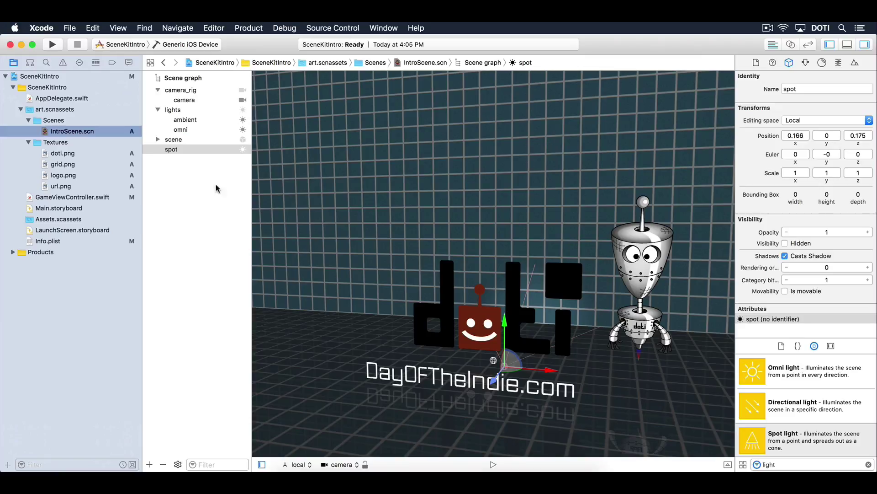
left_click_drag(169, 147, 176, 118)
Step: Set the spot light's Position to x 0, y 1, z 3.5
left_click(179, 120)
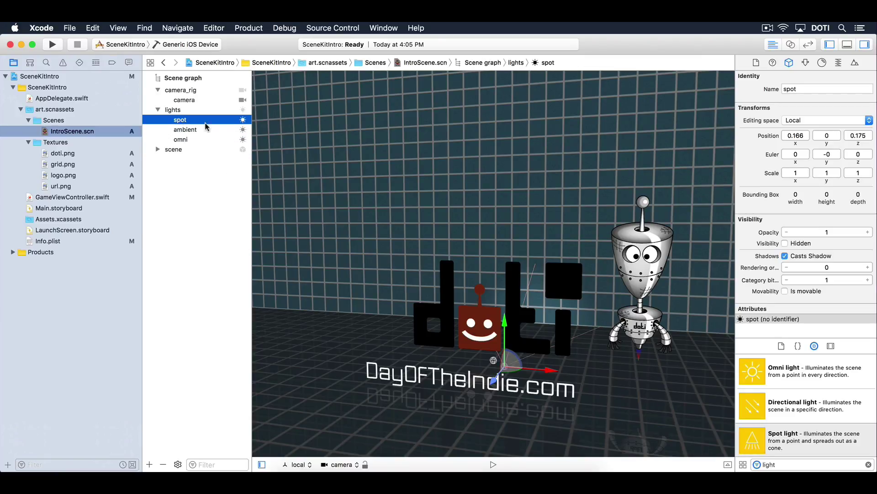
left_click(797, 135)
double_click(798, 136)
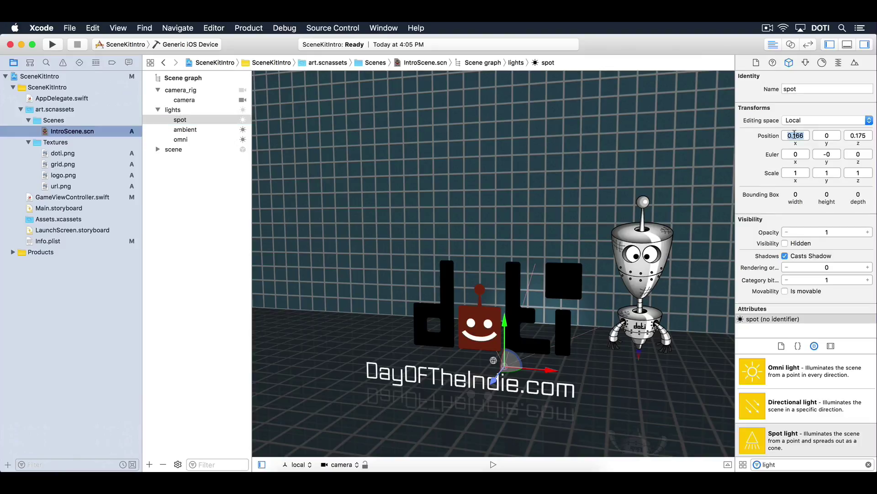
type("0")
key("Tab")
type("1")
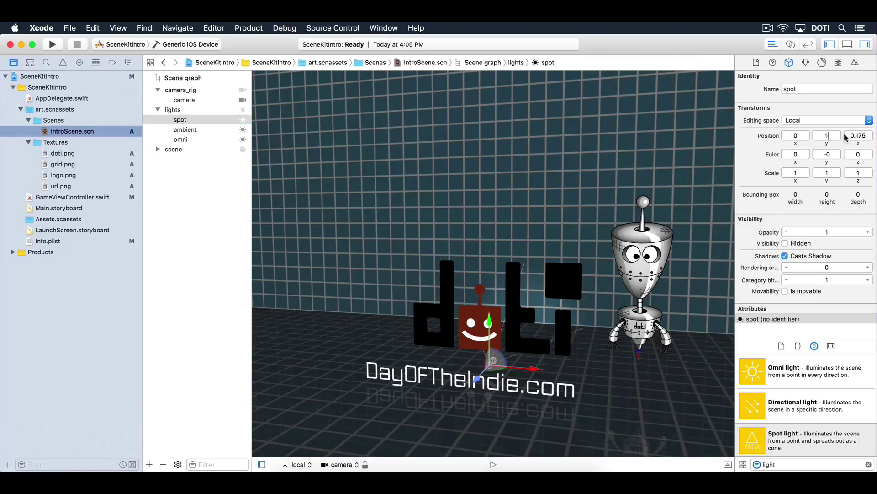
key("Tab")
type("3.5")
key("Return")
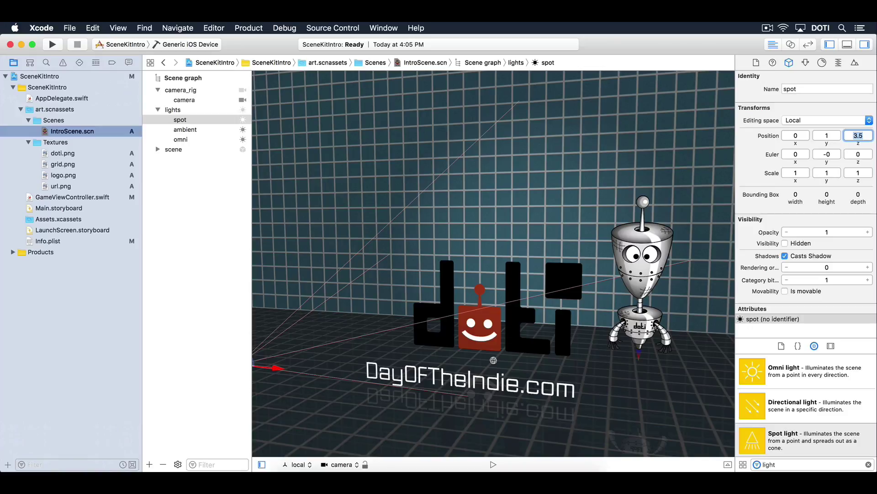
Step: Give the spot light an outer angle of 60, intensity 2000 and shadow casting
left_click(806, 63)
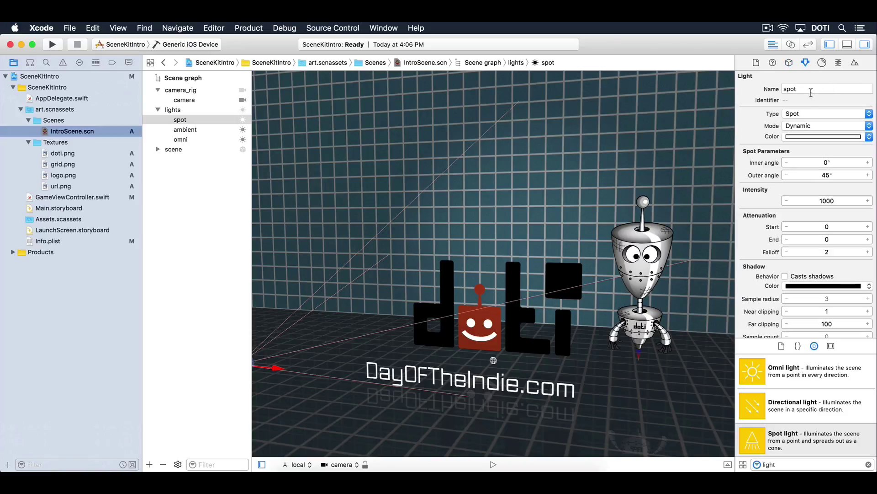
double_click(827, 175)
type("60")
double_click(828, 200)
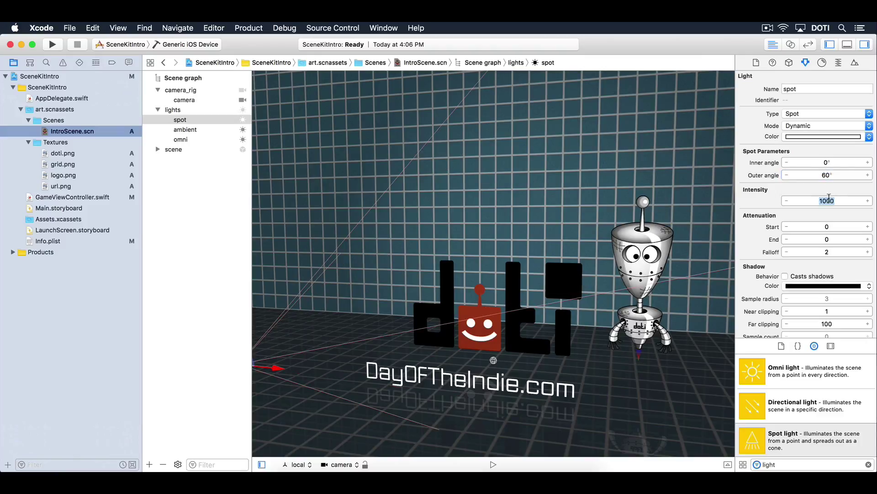
type("2000")
key("Return")
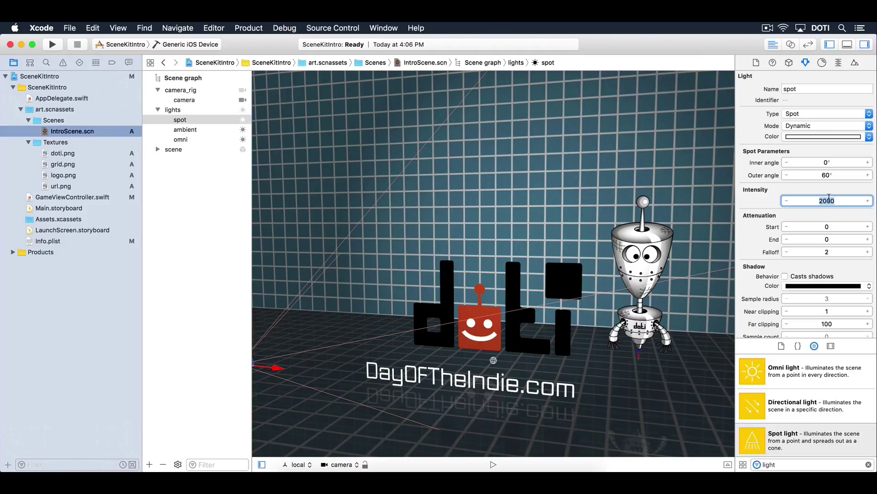
left_click(785, 276)
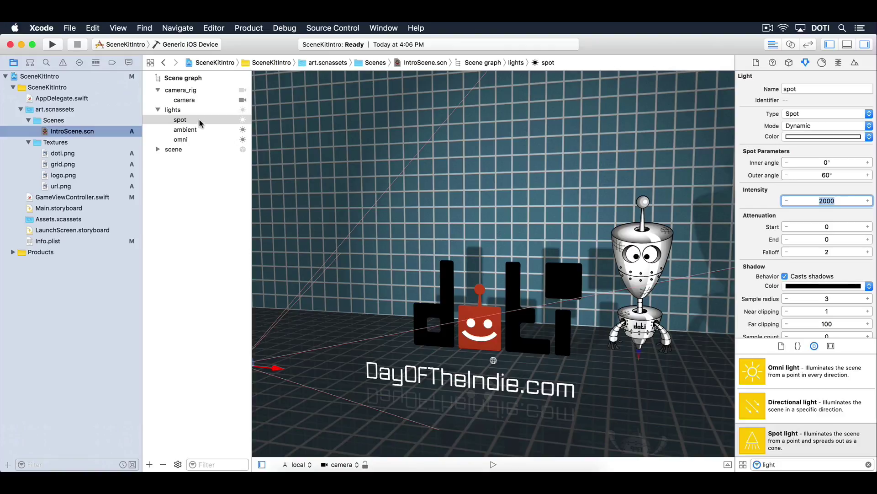
Step: Turn on the camera's Post Process vignetting with Vignetting Power 1
left_click(197, 101)
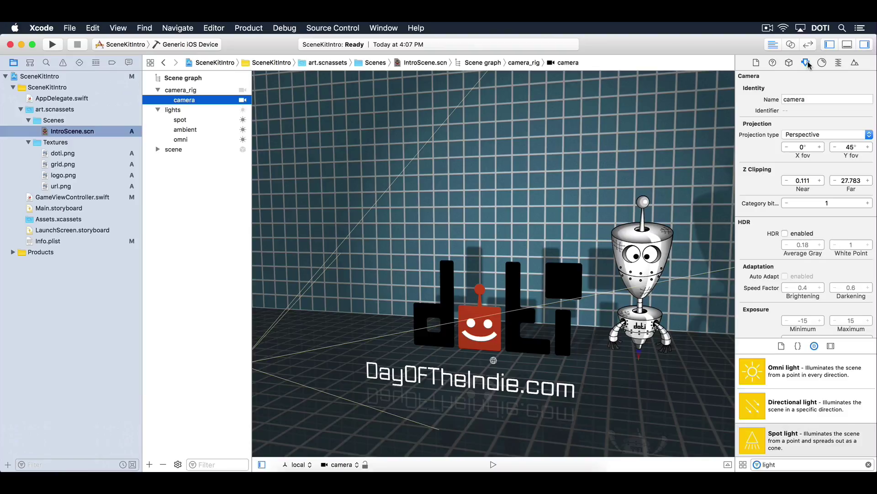
scroll(815, 160, "down", 10)
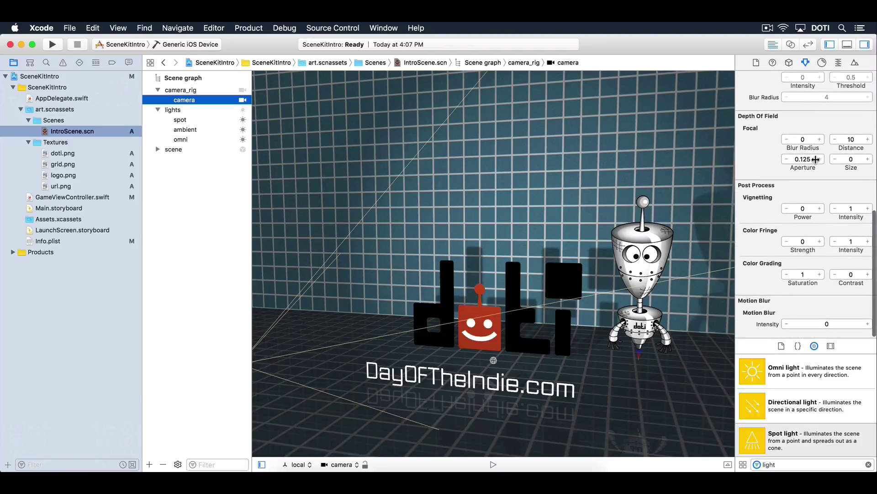
left_click(803, 209)
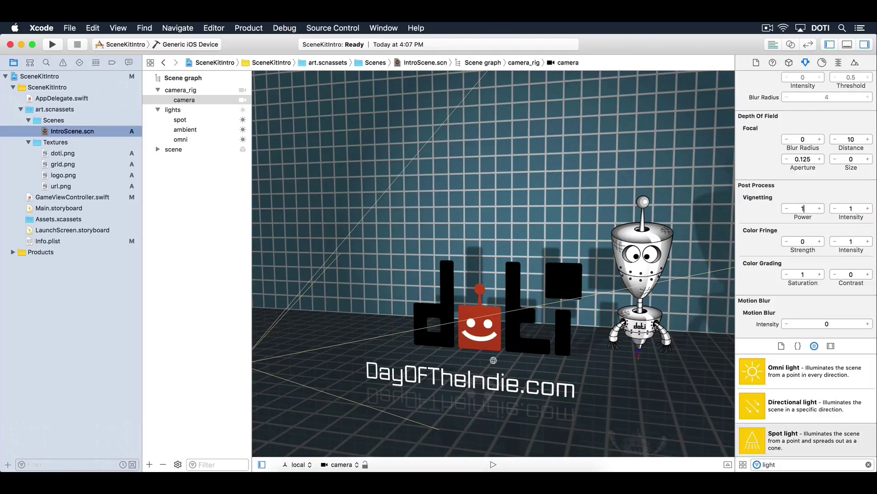
left_click(851, 208)
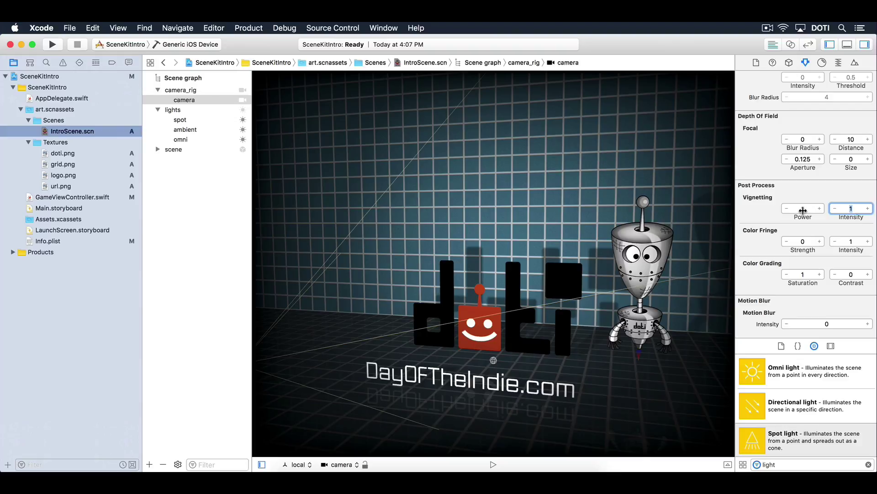
Step: Add two rotate actions to camera_rig's animation timeline using the 'rotate' library filter
left_click(181, 90)
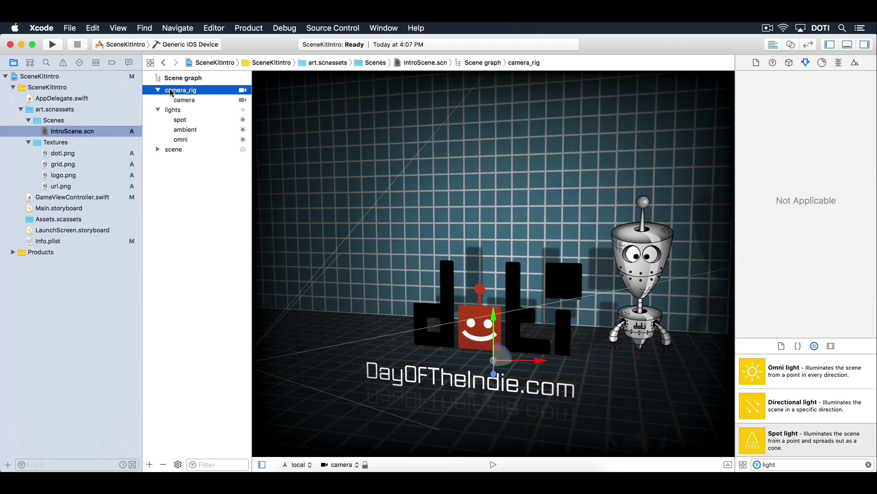
left_click(728, 464)
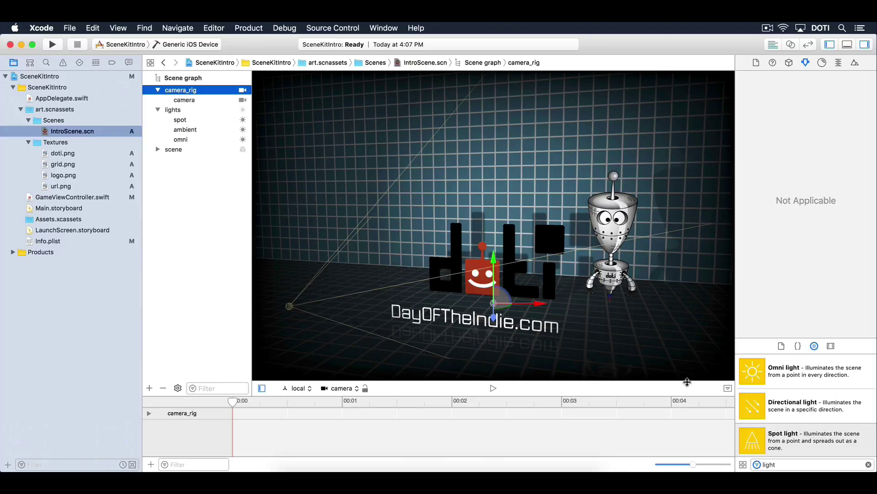
left_click_drag(687, 381, 687, 295)
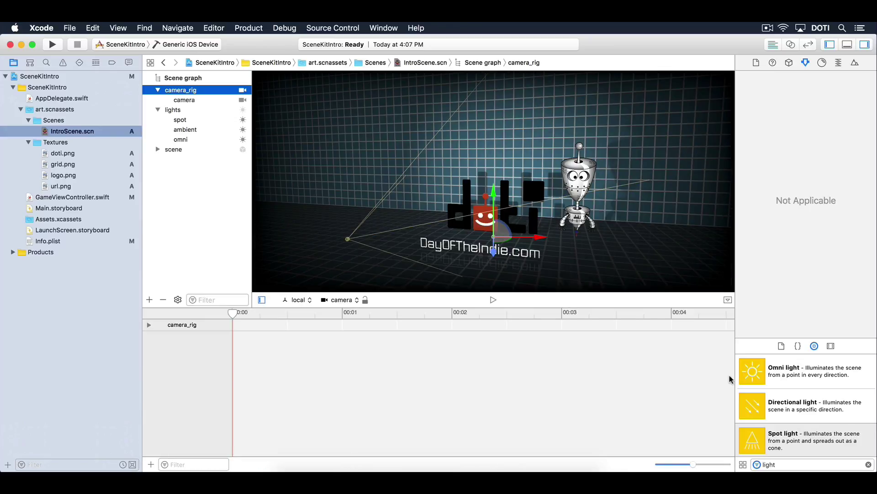
left_click(806, 465)
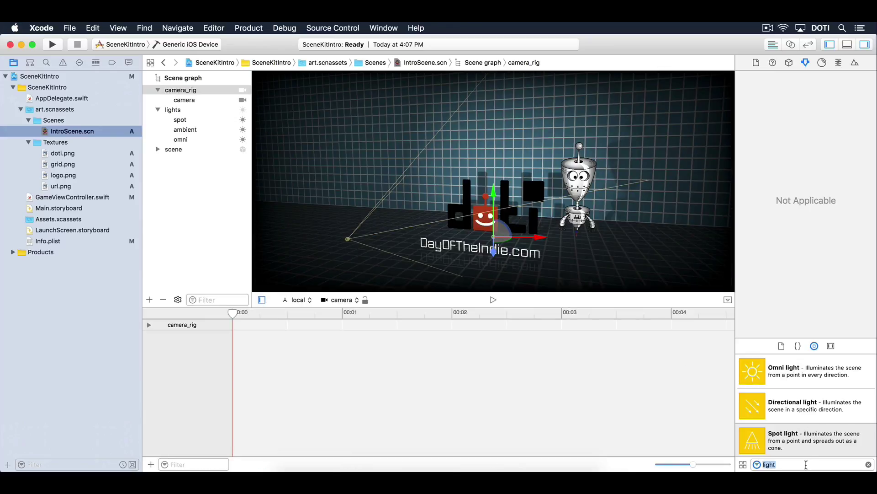
type("rotate")
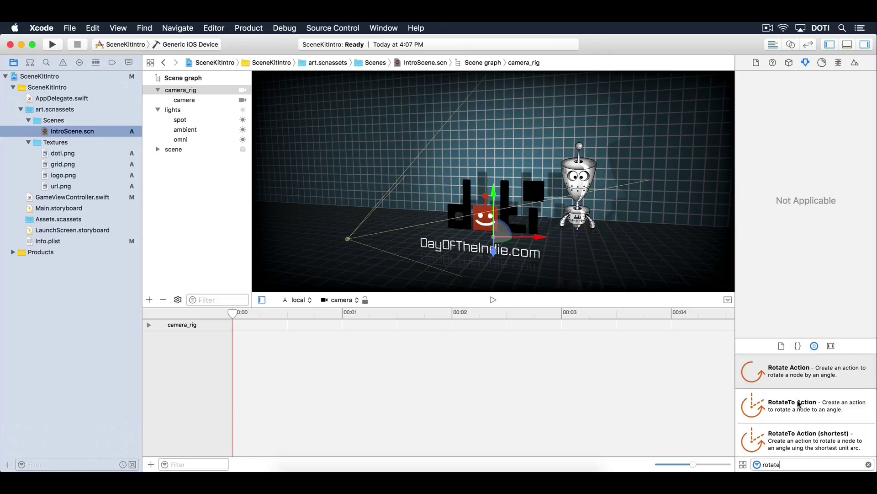
left_click_drag(798, 371, 292, 361)
left_click_drag(763, 379, 395, 348)
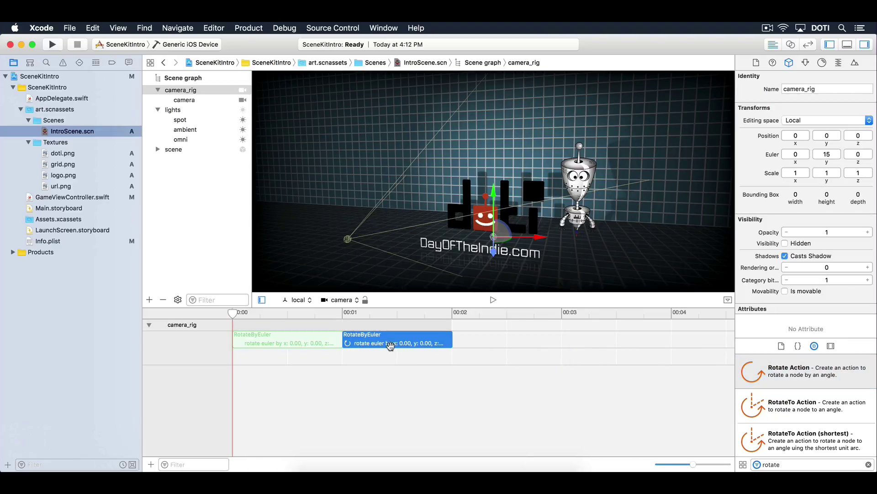
Step: Wrap both rotate actions in a loop that repeats infinitely
left_click(335, 340, "shift")
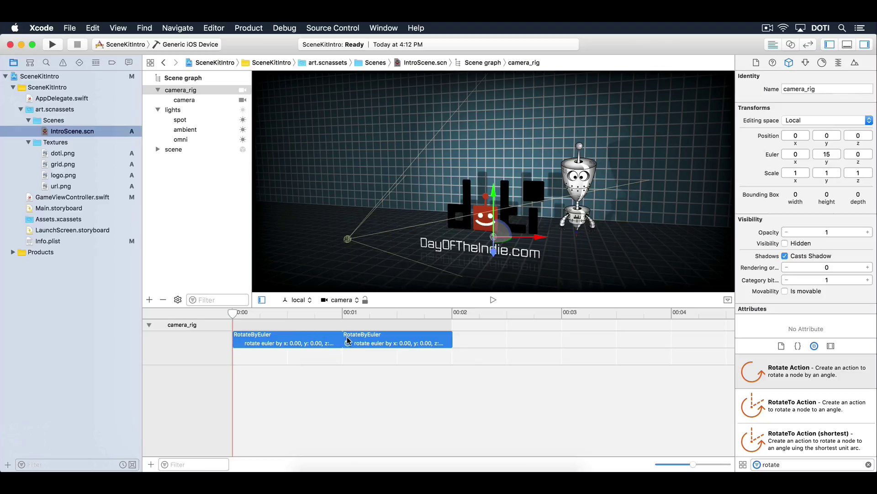
right_click(347, 337)
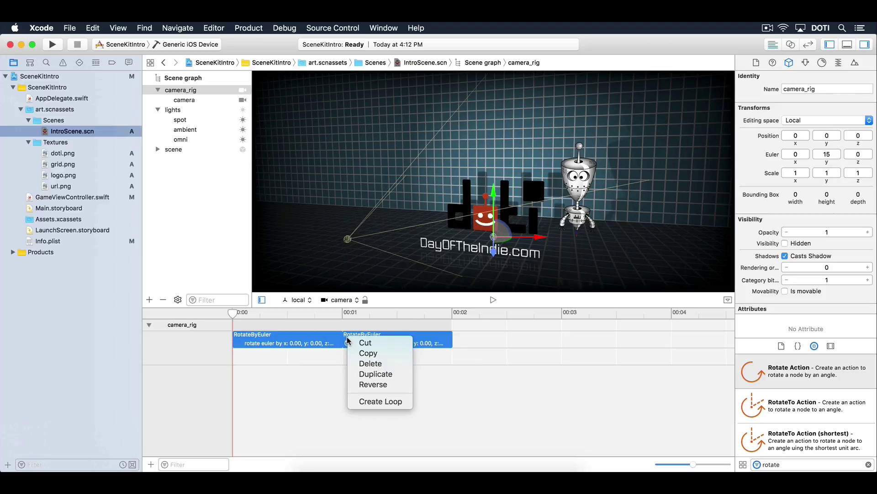
left_click(355, 400)
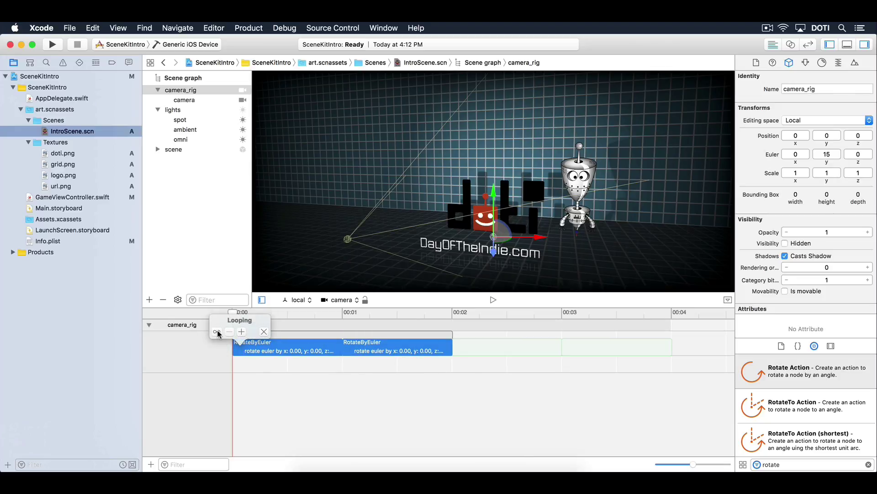
left_click(217, 332)
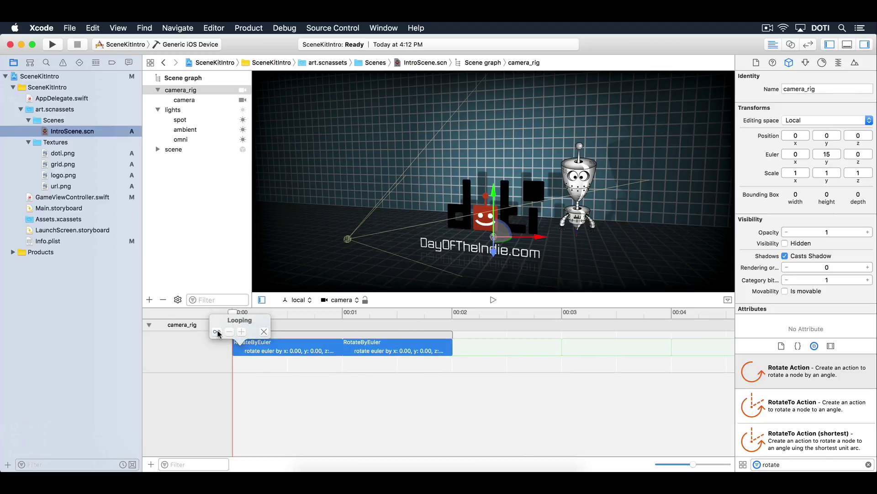
left_click(386, 350)
left_click(387, 351)
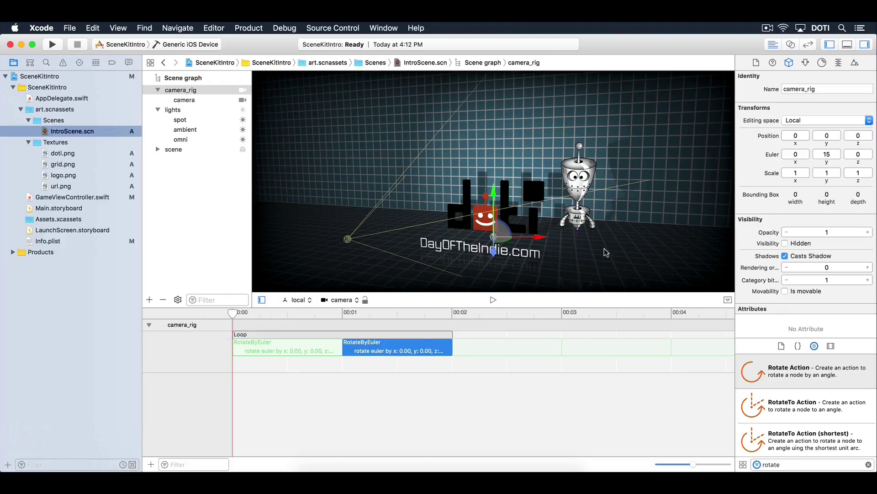
left_click(806, 63)
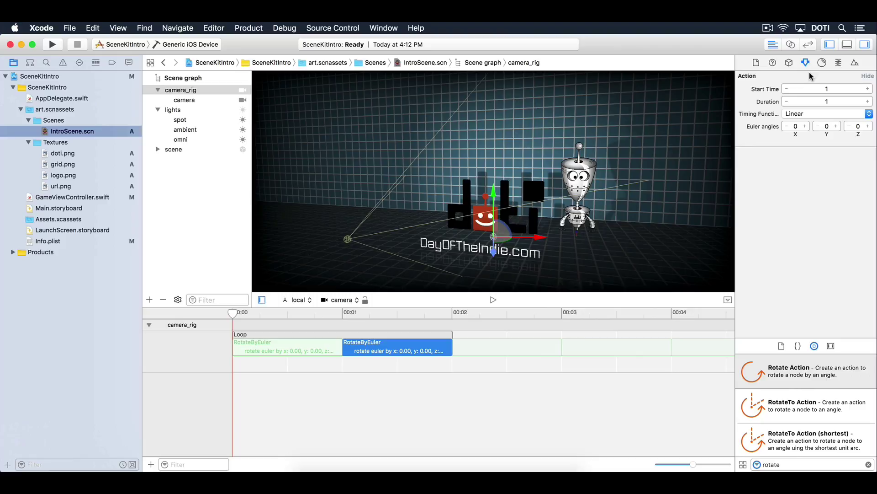
Step: Set the selected rotate action's start time to 0, Ease In, Ease Out timing and Y angle 30
left_click(819, 87)
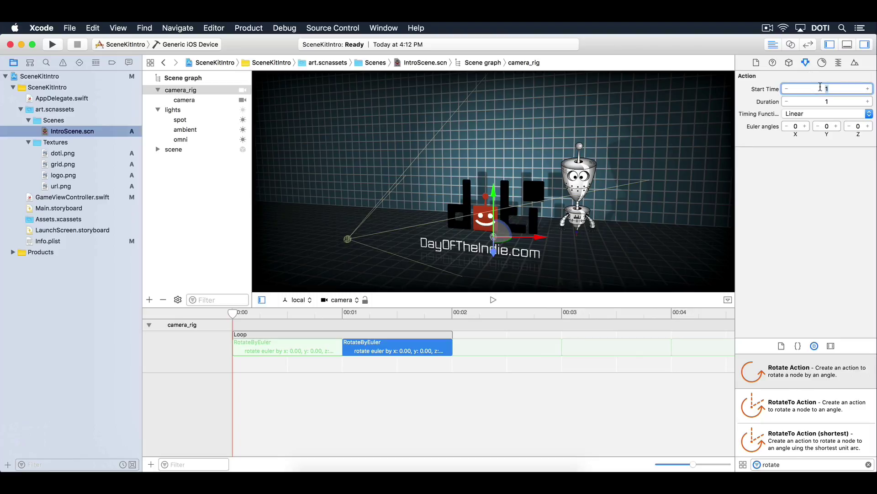
type("0")
key("Tab")
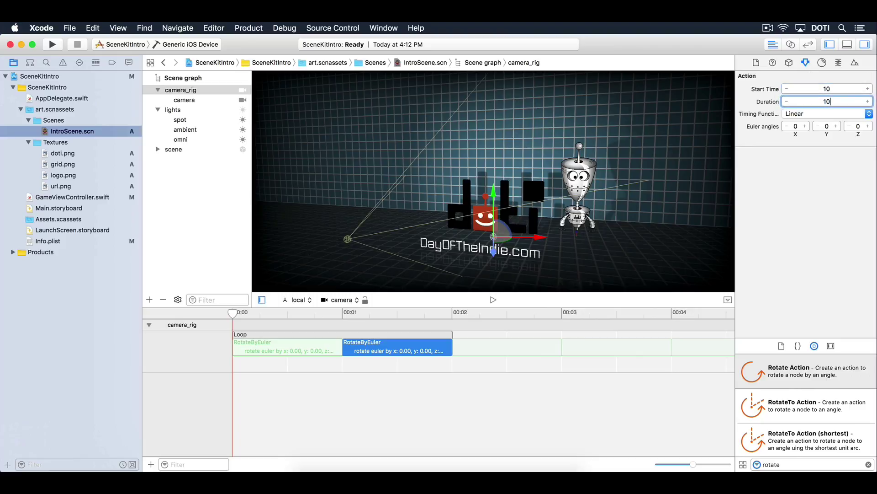
type("0")
key("Return")
left_click(862, 114)
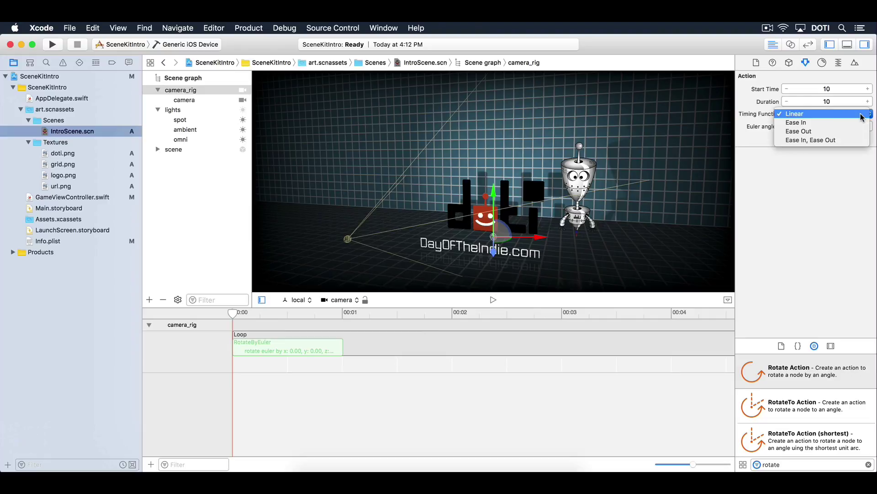
left_click(848, 140)
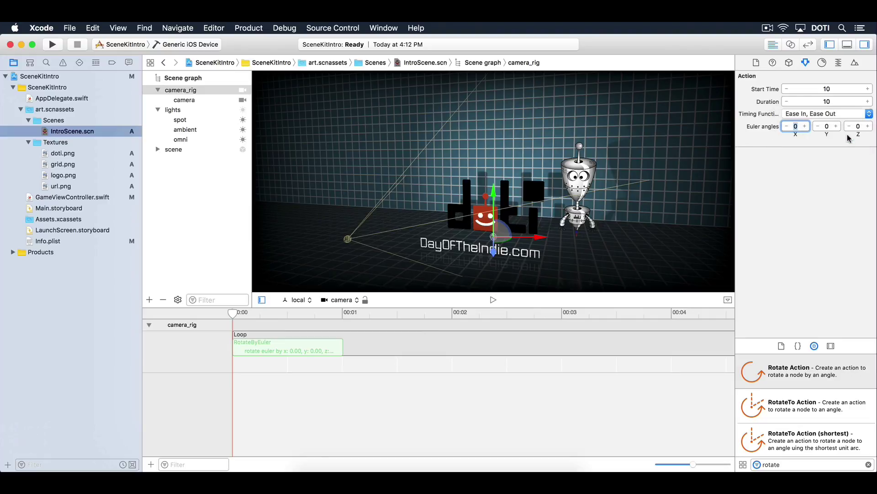
left_click(827, 126)
type("30")
key("Tab")
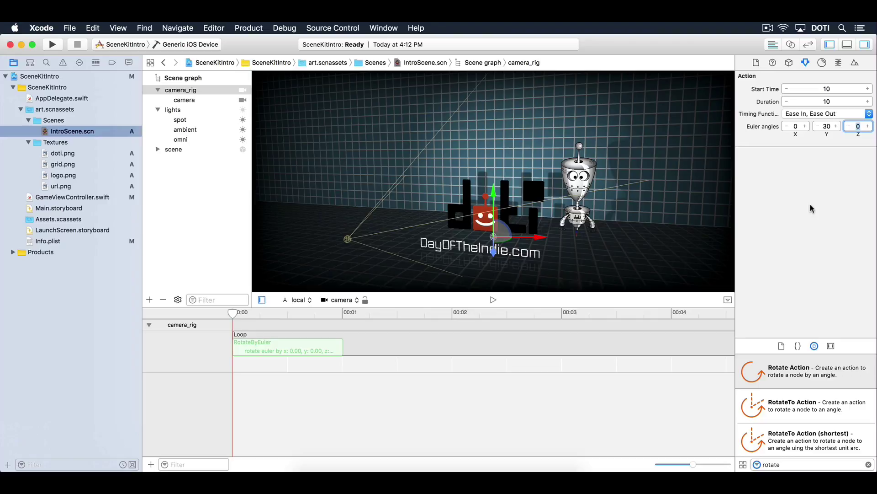
Step: Give the first RotateByEuler a 10 s duration, Ease In, Ease Out timing and Y angle -30
left_click(316, 369)
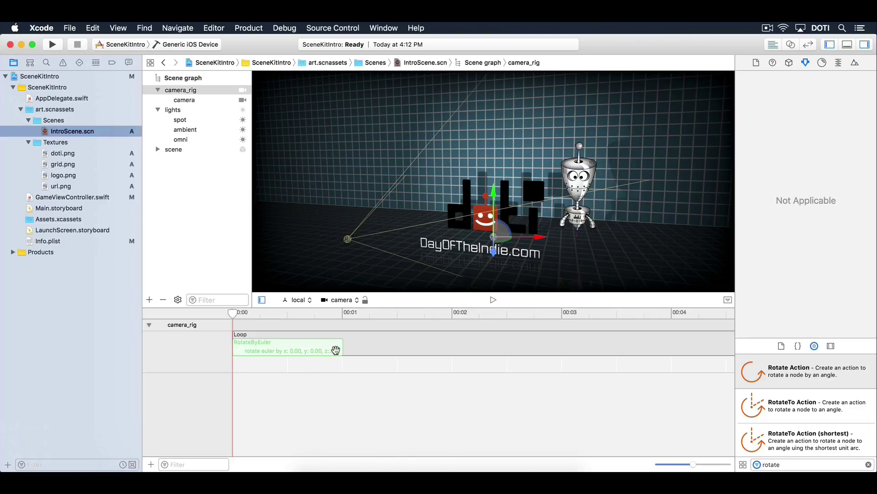
left_click(326, 348)
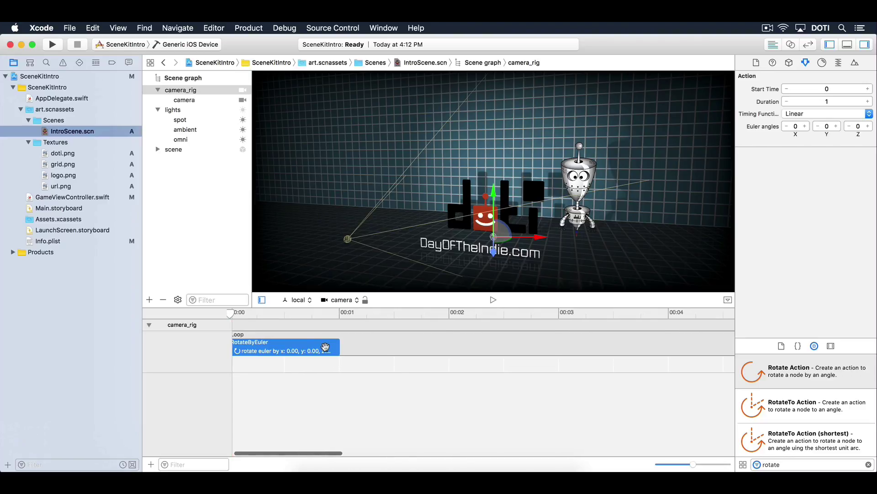
left_click(841, 101)
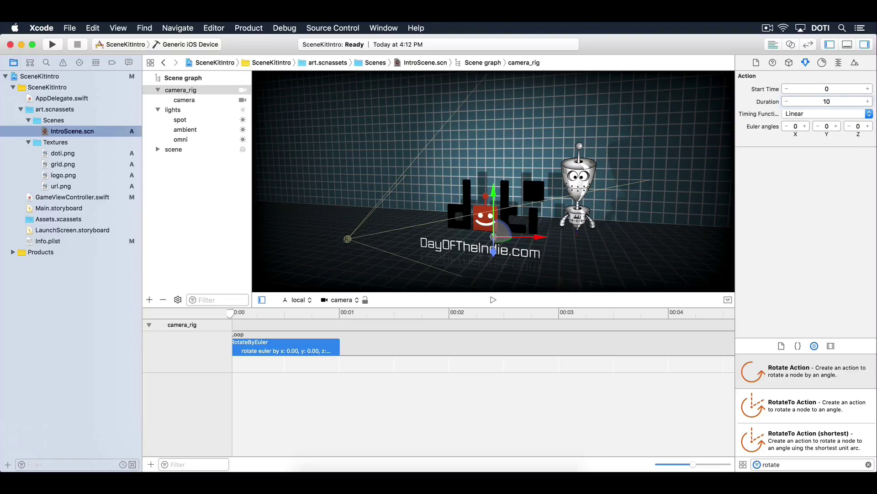
left_click(853, 114)
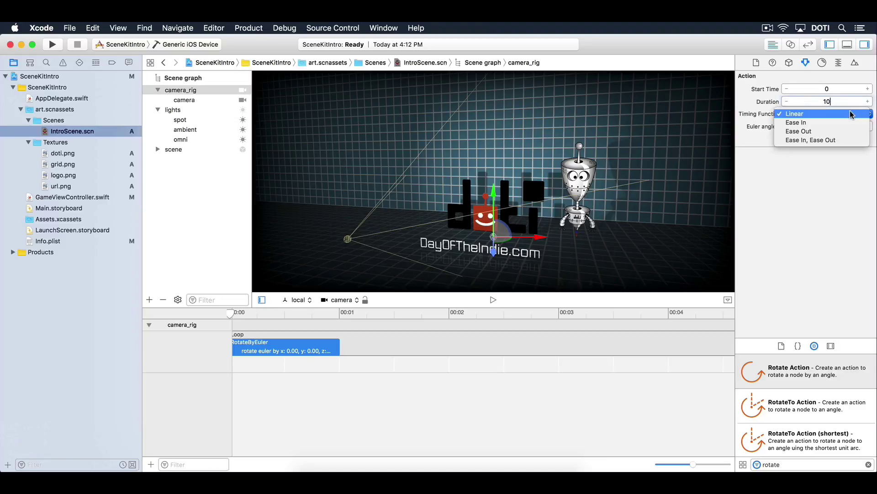
left_click(838, 138)
left_click(829, 126)
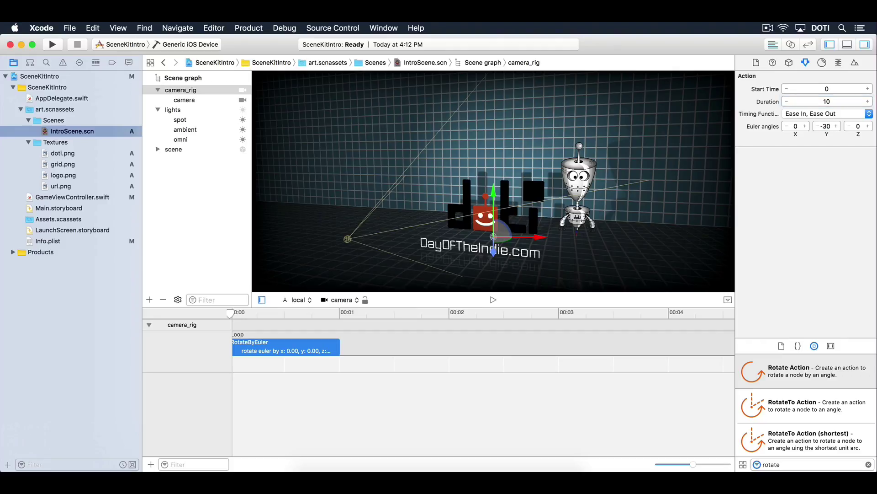
left_click(826, 126)
left_click(197, 101)
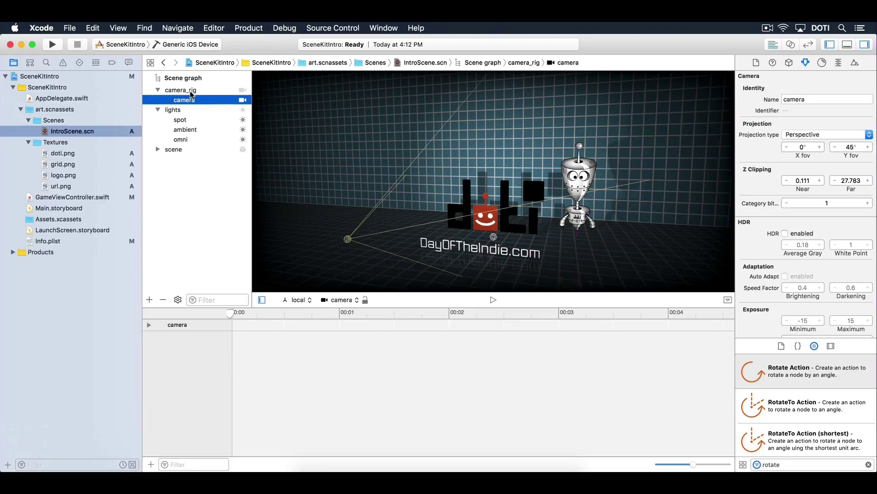
left_click(346, 300)
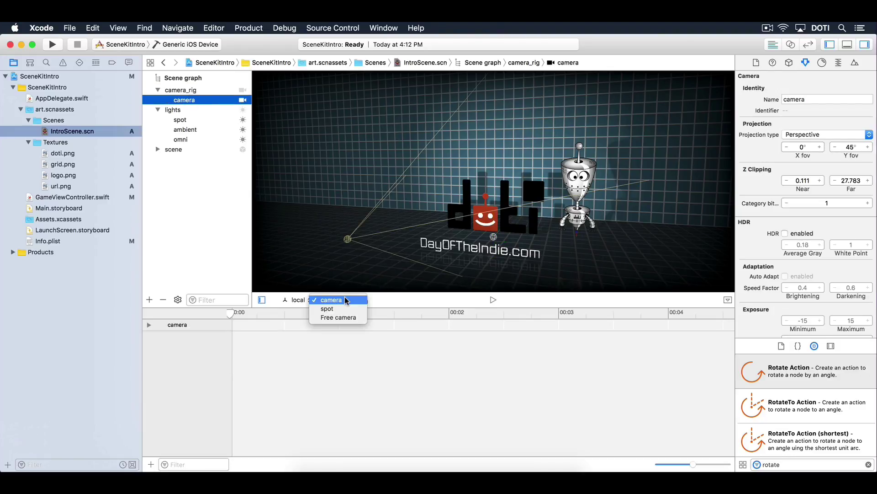
left_click(346, 300)
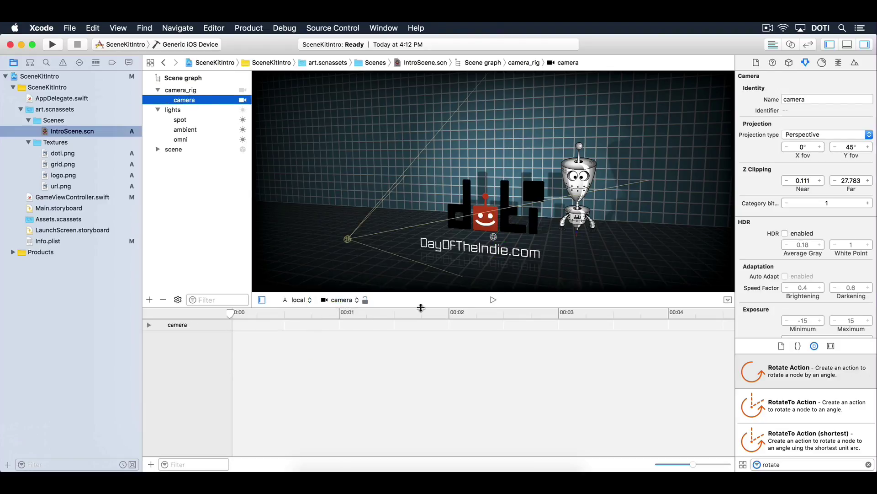
left_click(493, 300)
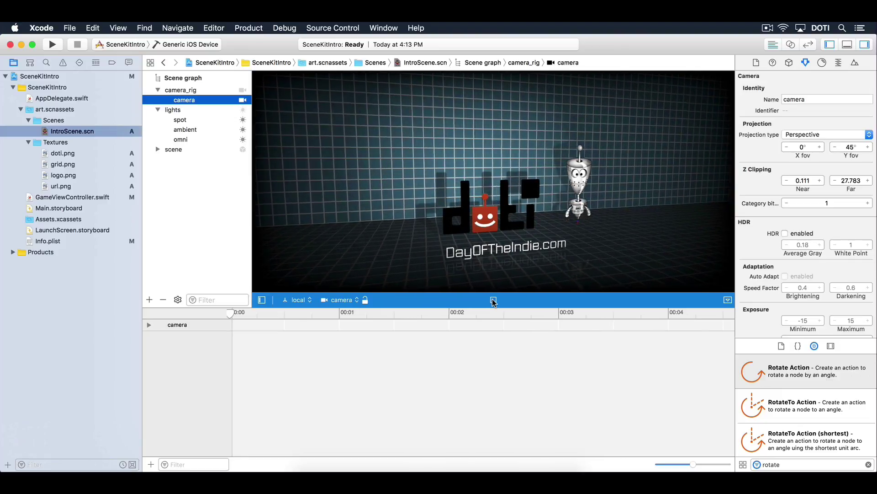
left_click(493, 299)
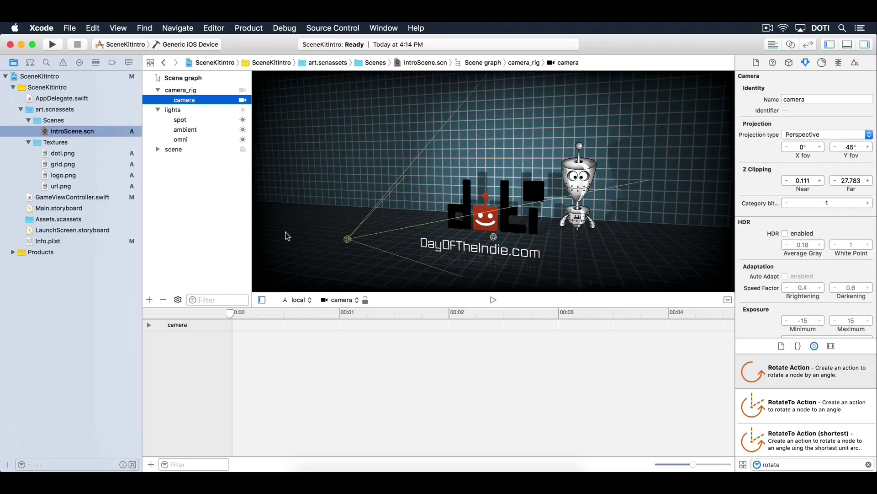
left_click(158, 150)
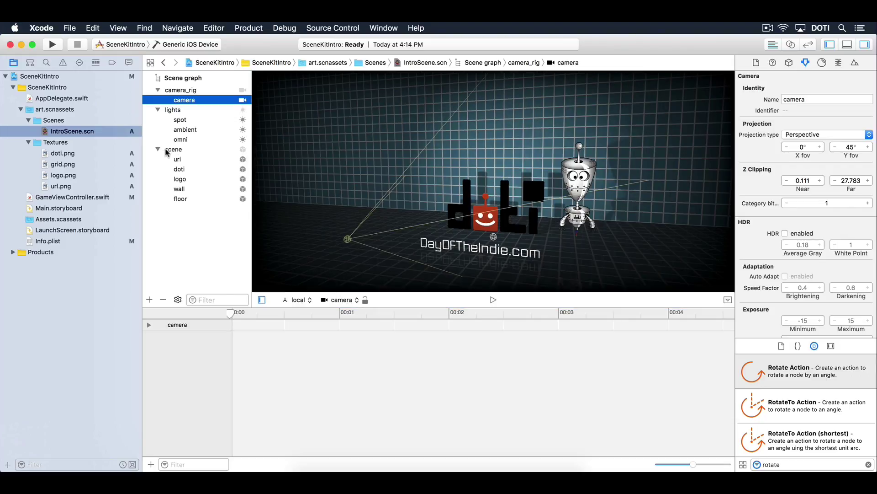
Step: Add two MoveBy actions to doti's timeline via the 'move' filter and loop them infinitely
left_click(182, 170)
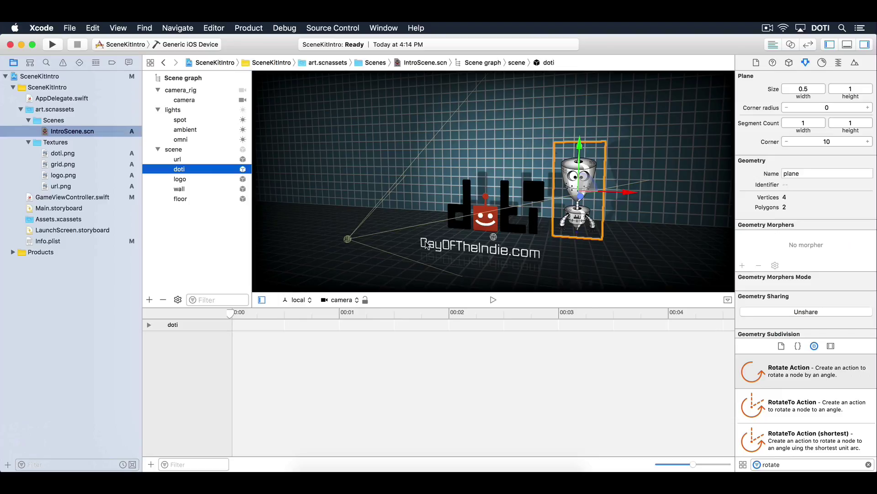
left_click(790, 463)
type("mov")
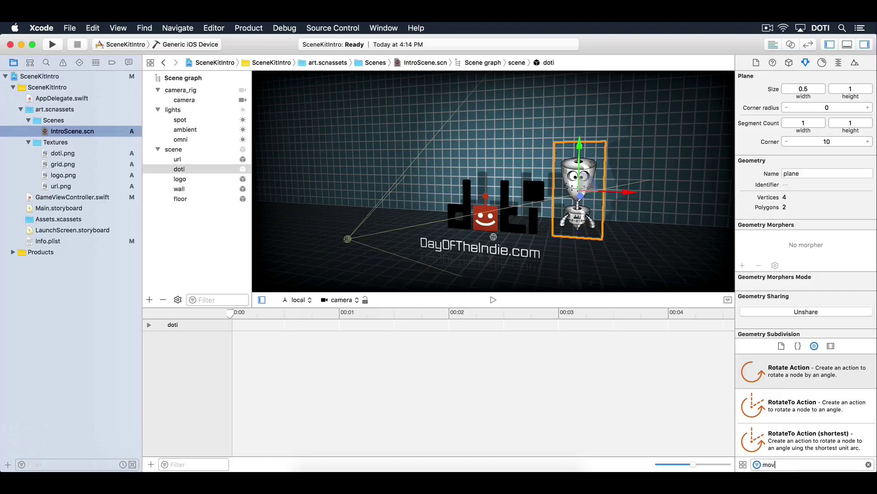
type("e")
left_click_drag(744, 372, 260, 337)
left_click_drag(798, 376, 342, 340)
right_click(342, 341)
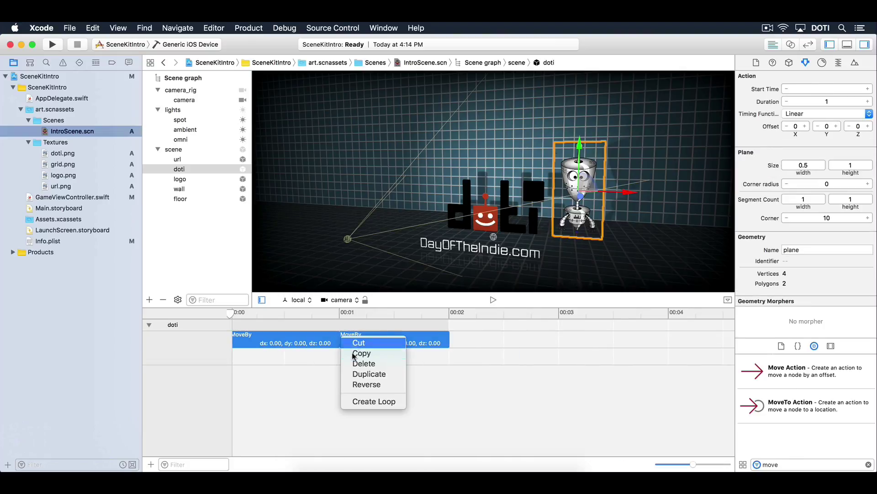
left_click(367, 400)
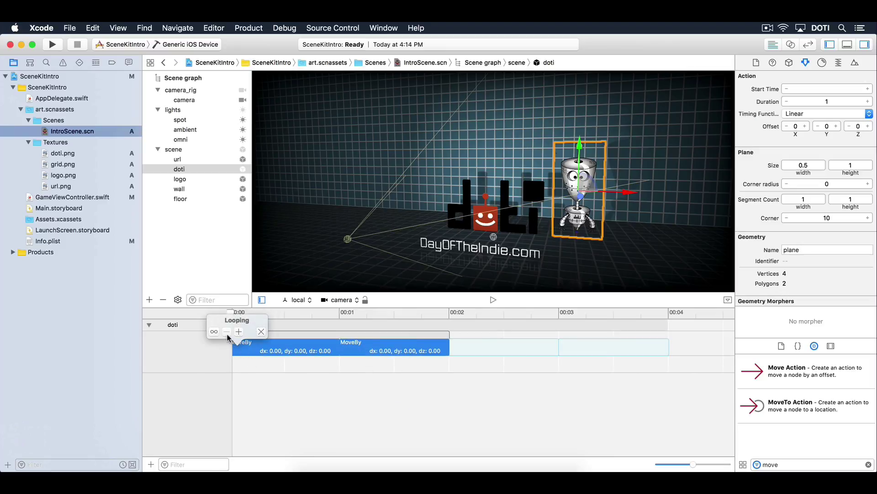
left_click(214, 331)
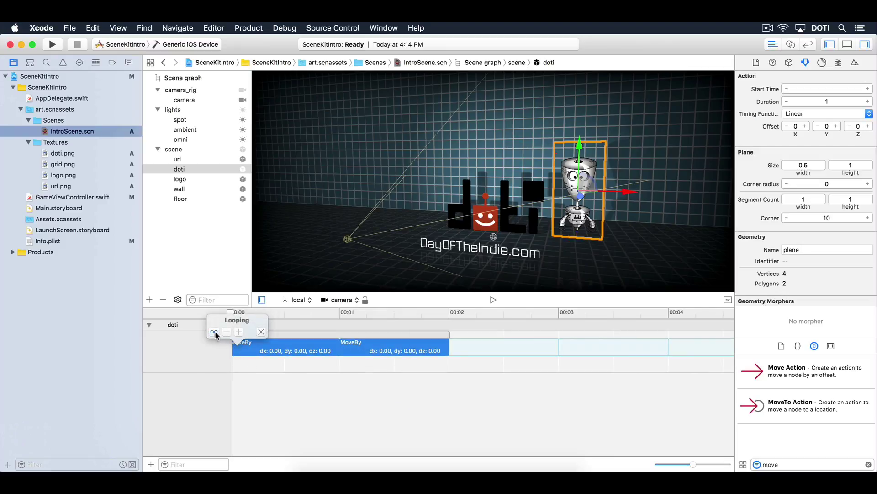
left_click(474, 377)
left_click(322, 345)
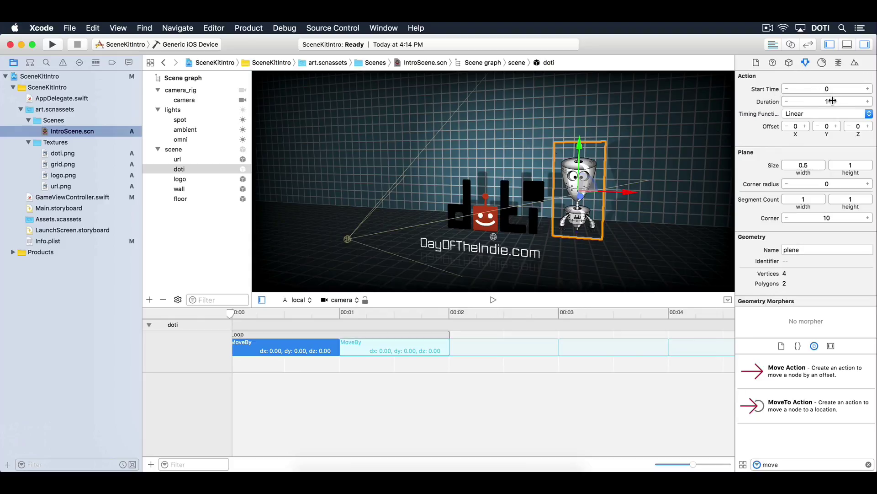
Step: Give the first MoveBy Ease In, Ease Out timing and a Y offset of 0.1
left_click(835, 114)
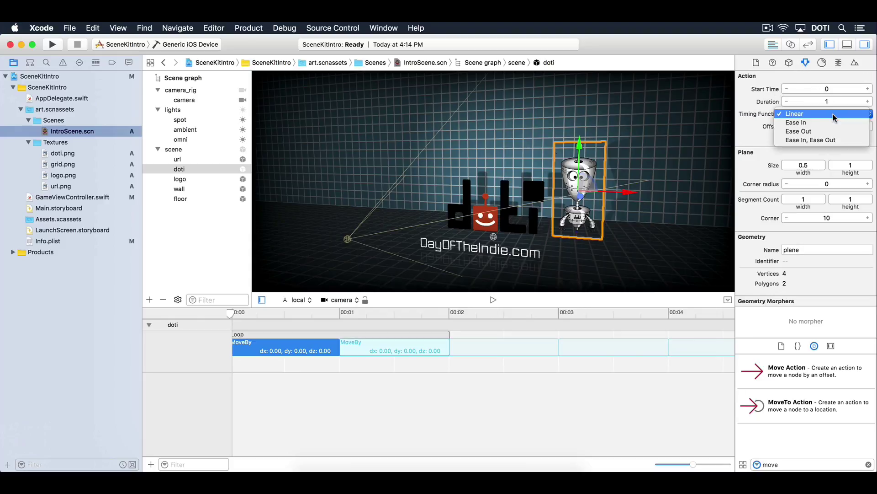
left_click(833, 140)
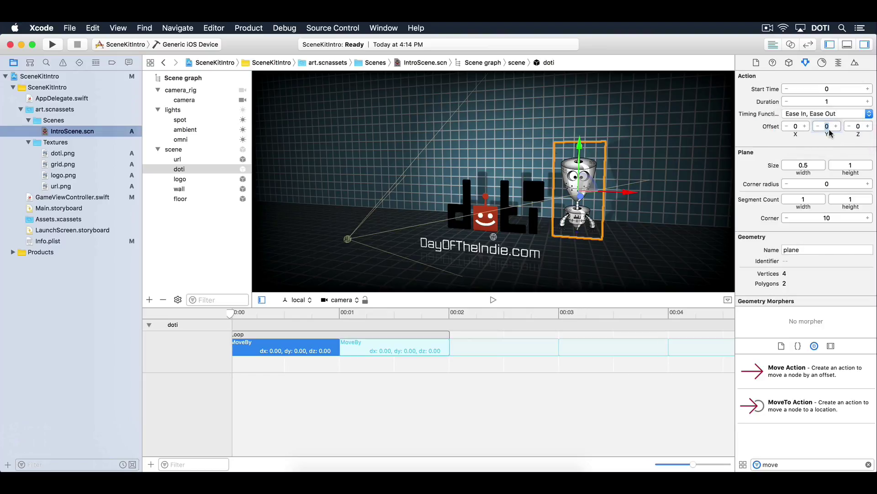
key("Tab")
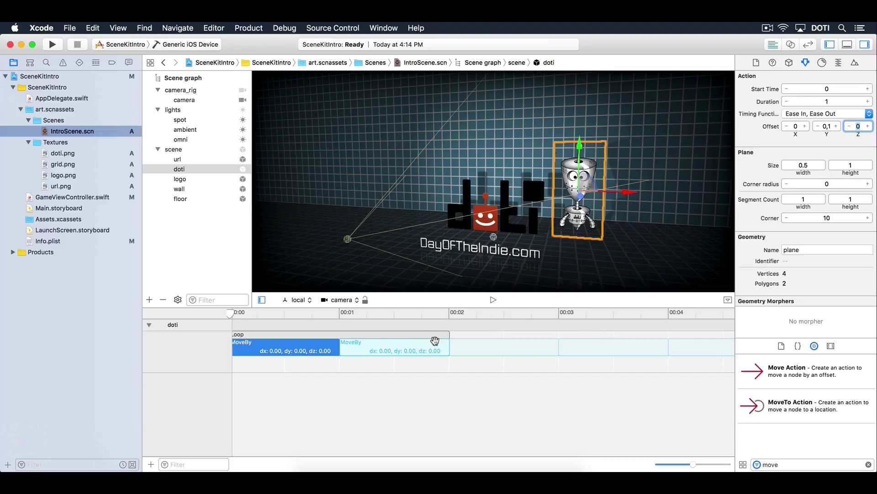
Step: Set the second MoveBy to Ease In, Ease Out with Y offset -0.1, then play the preview
left_click(435, 340)
left_click(849, 114)
left_click(843, 140)
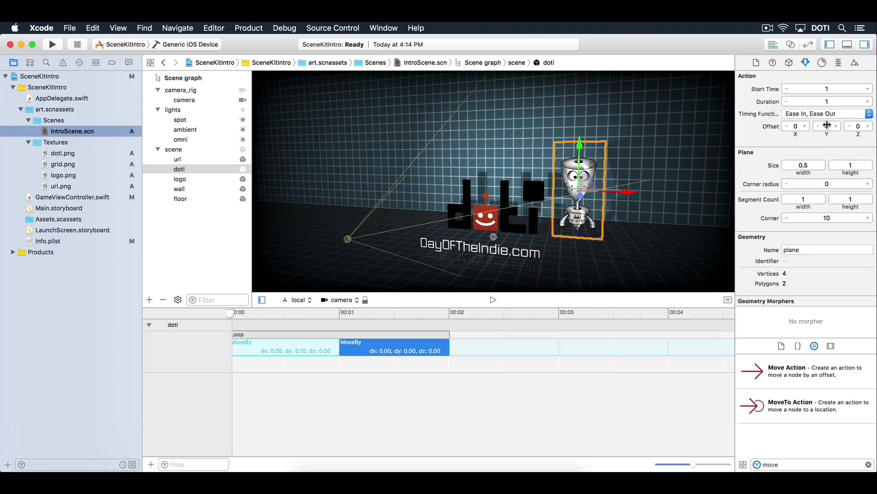
left_click(827, 126)
left_click(493, 300)
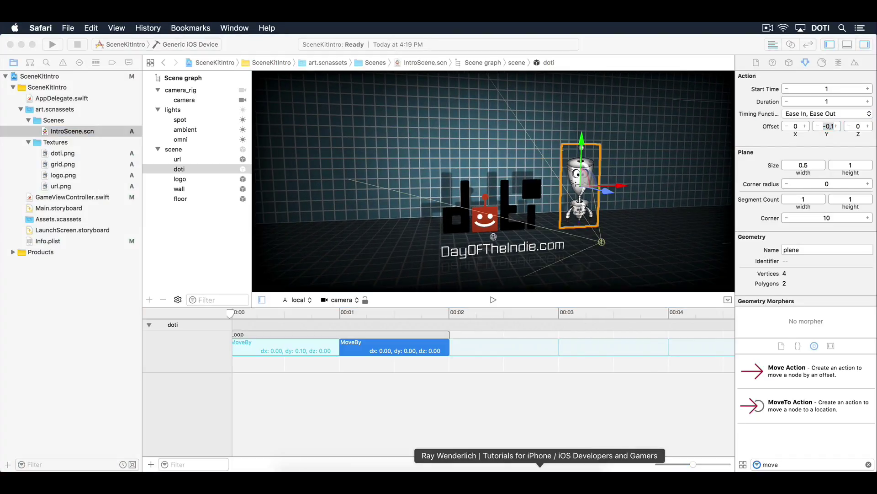
Step: Switch from the running Xcode preview to raywenderlich.com in Safari
left_click(540, 469)
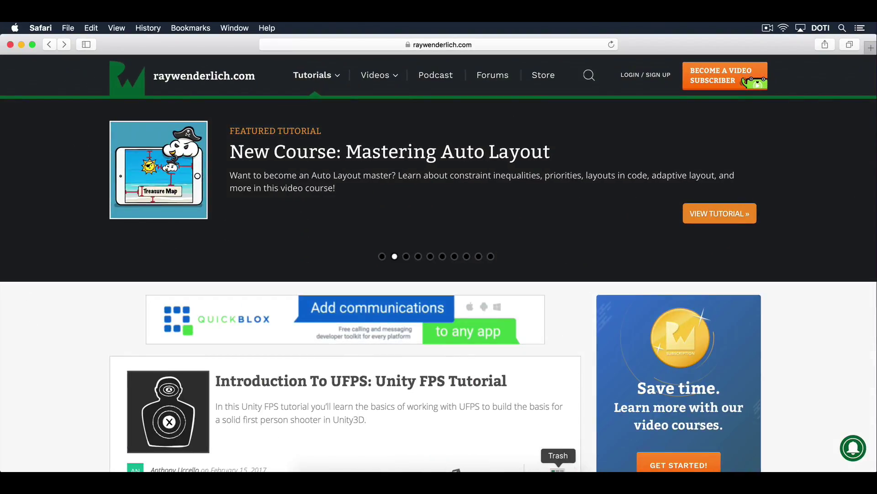
Step: Scroll down the raywenderlich.com home page to the list of recent tutorials
scroll(762, 463, "down", 2)
scroll(762, 463, "down", 15)
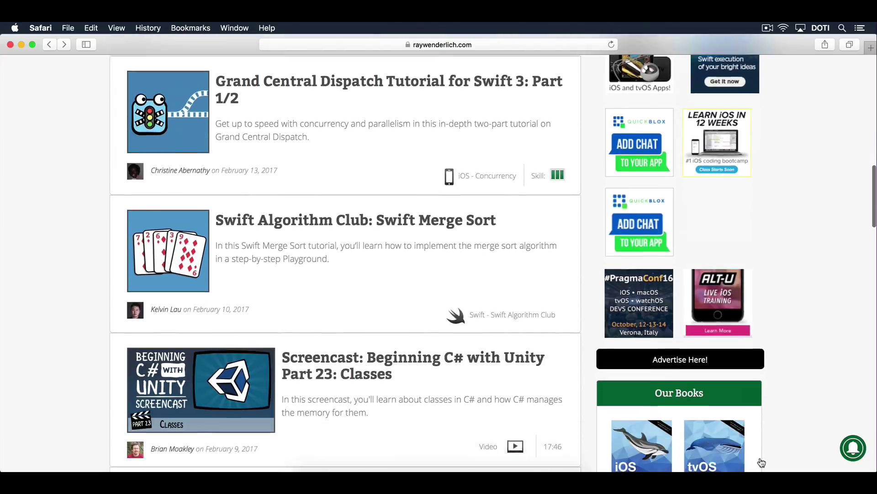